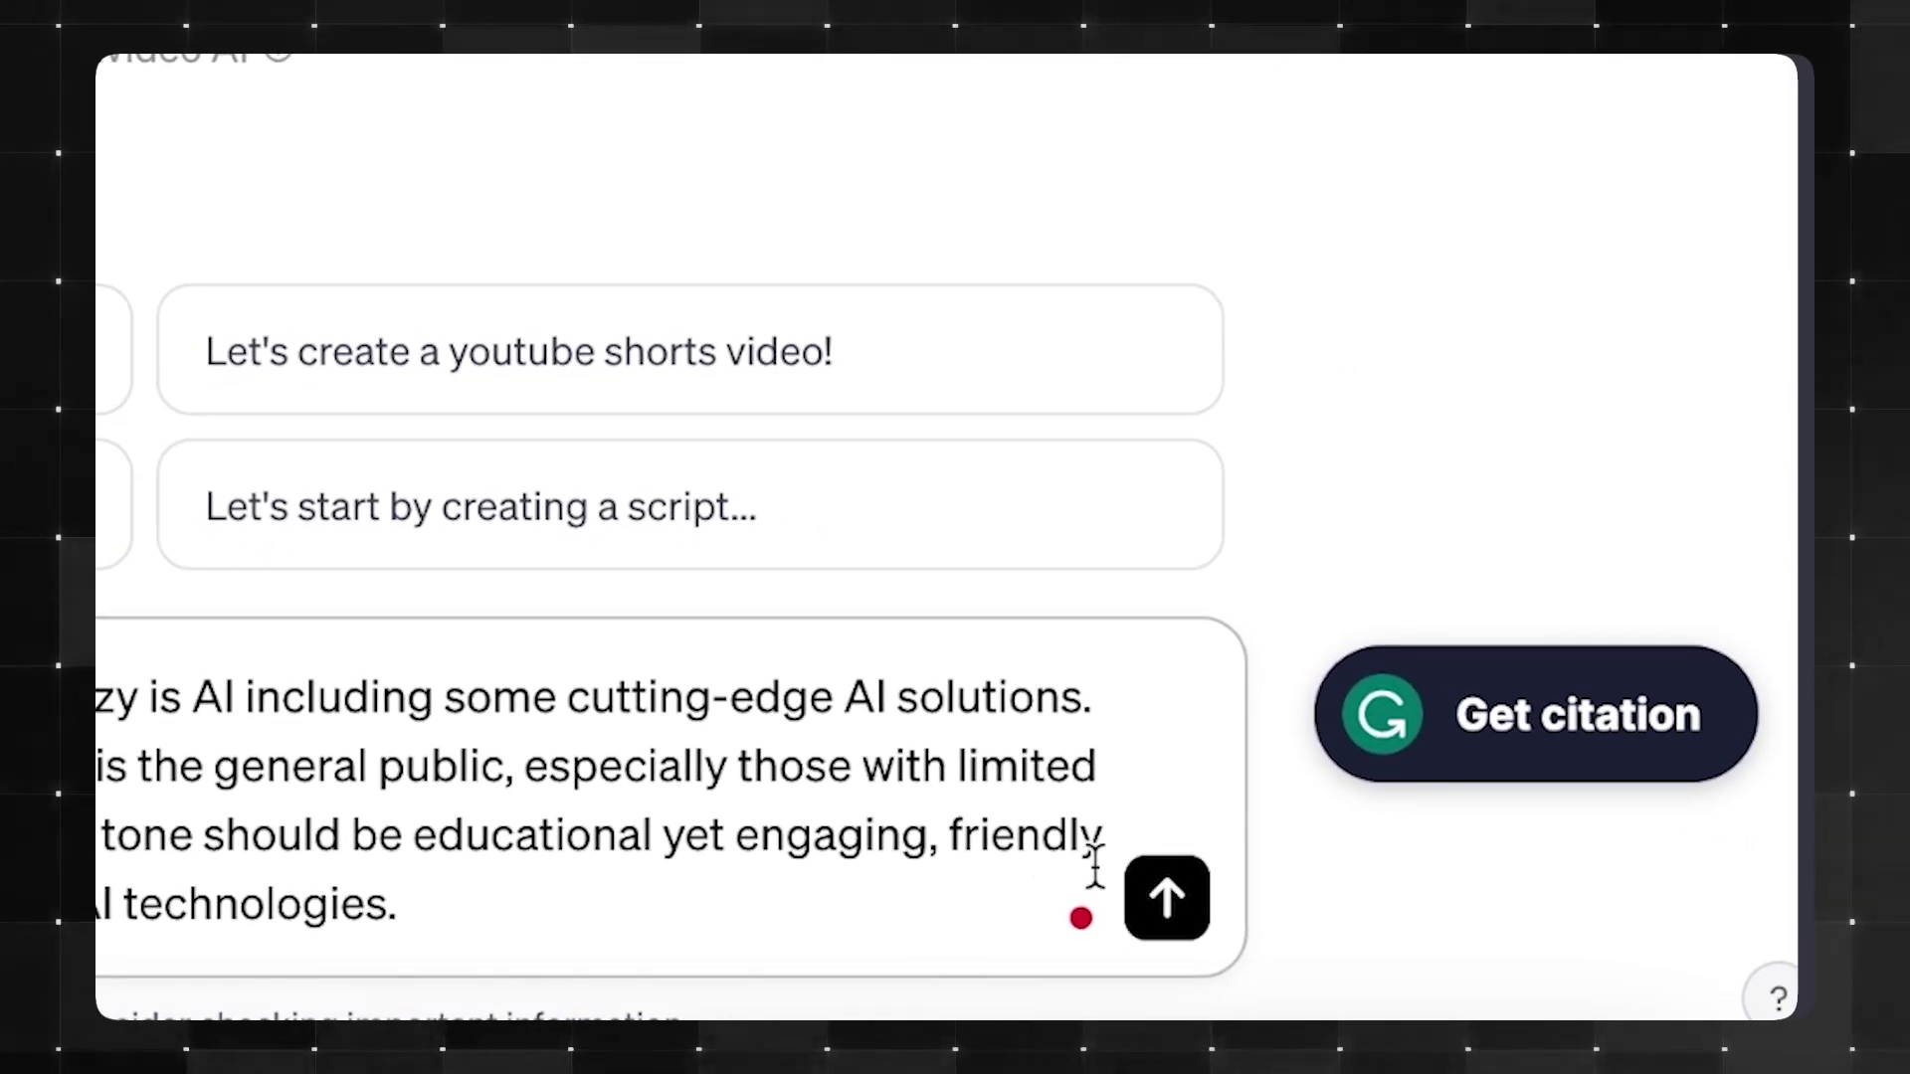
Open invideo AI's VideoMaker GPT and send a 1-minute AI video request with American male voiceover.
left_click(1523, 995)
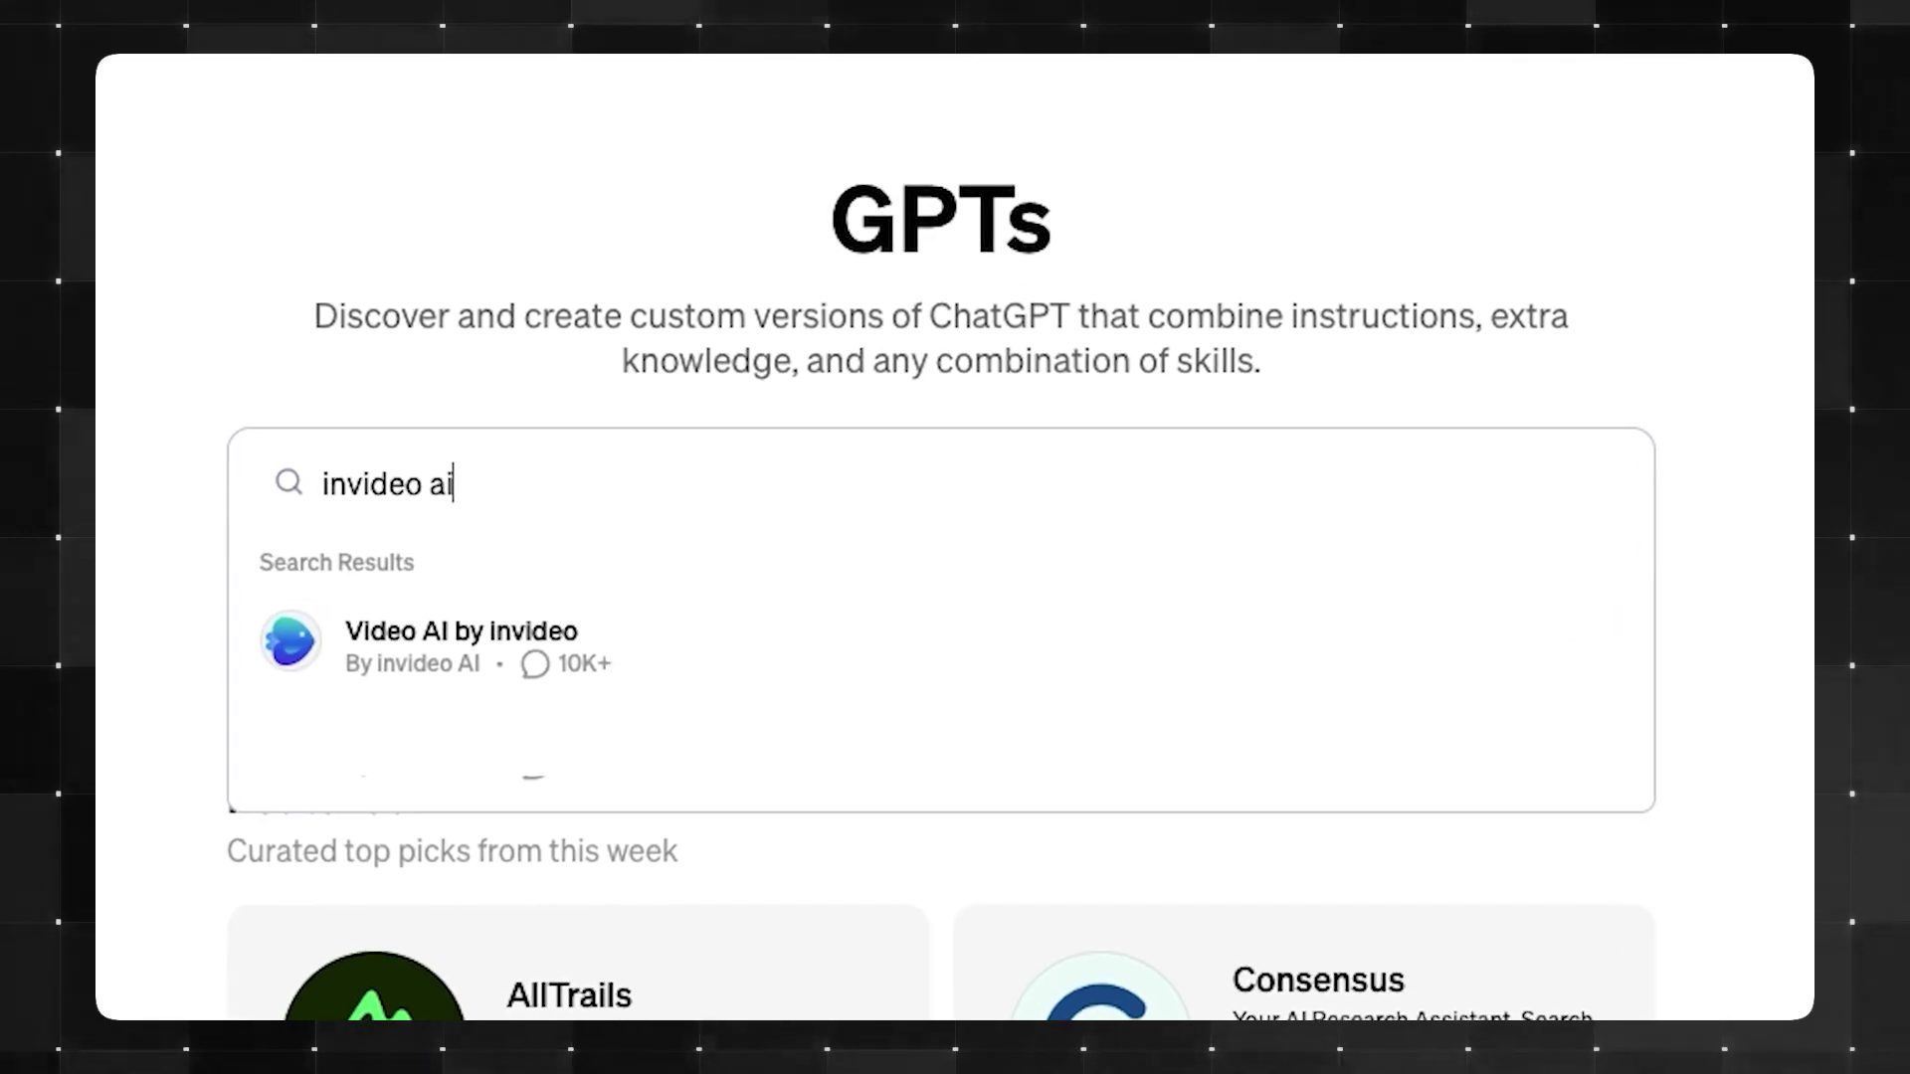
left_click(493, 657)
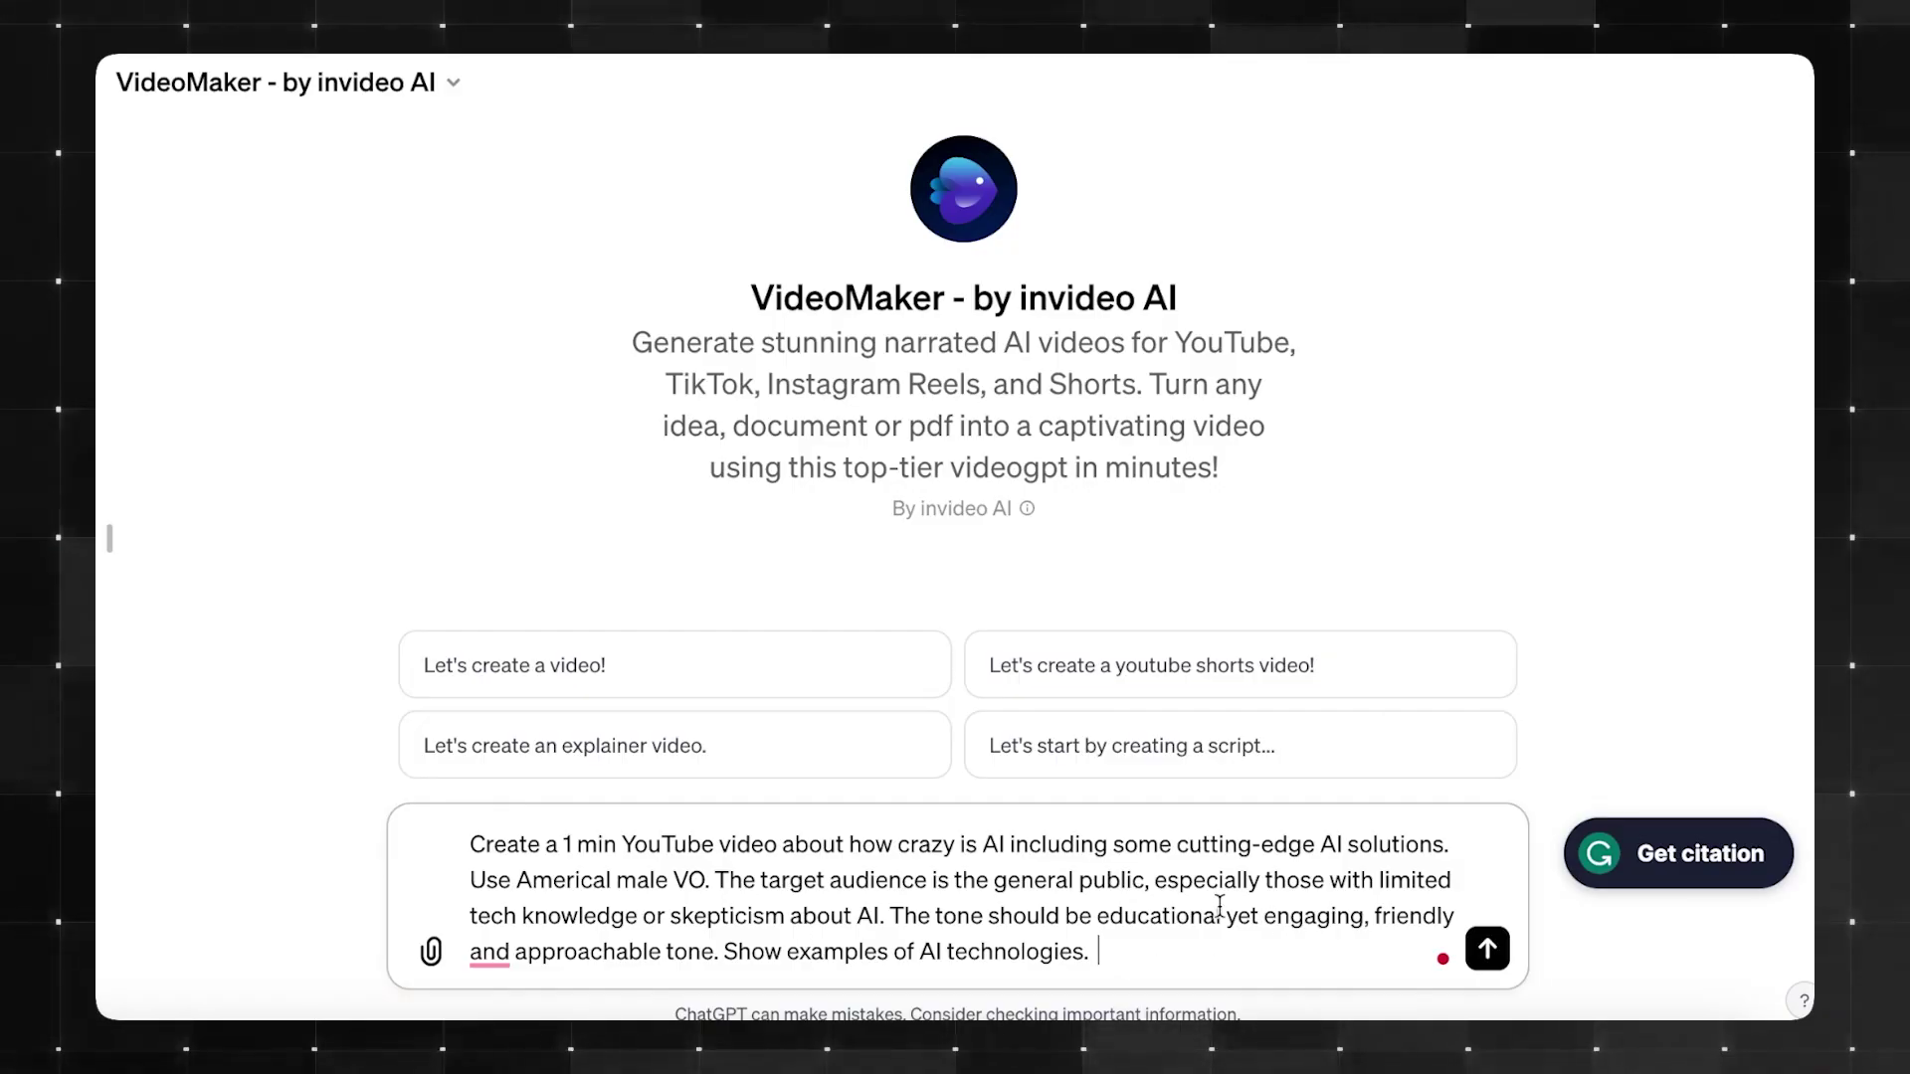
left_click(1487, 949)
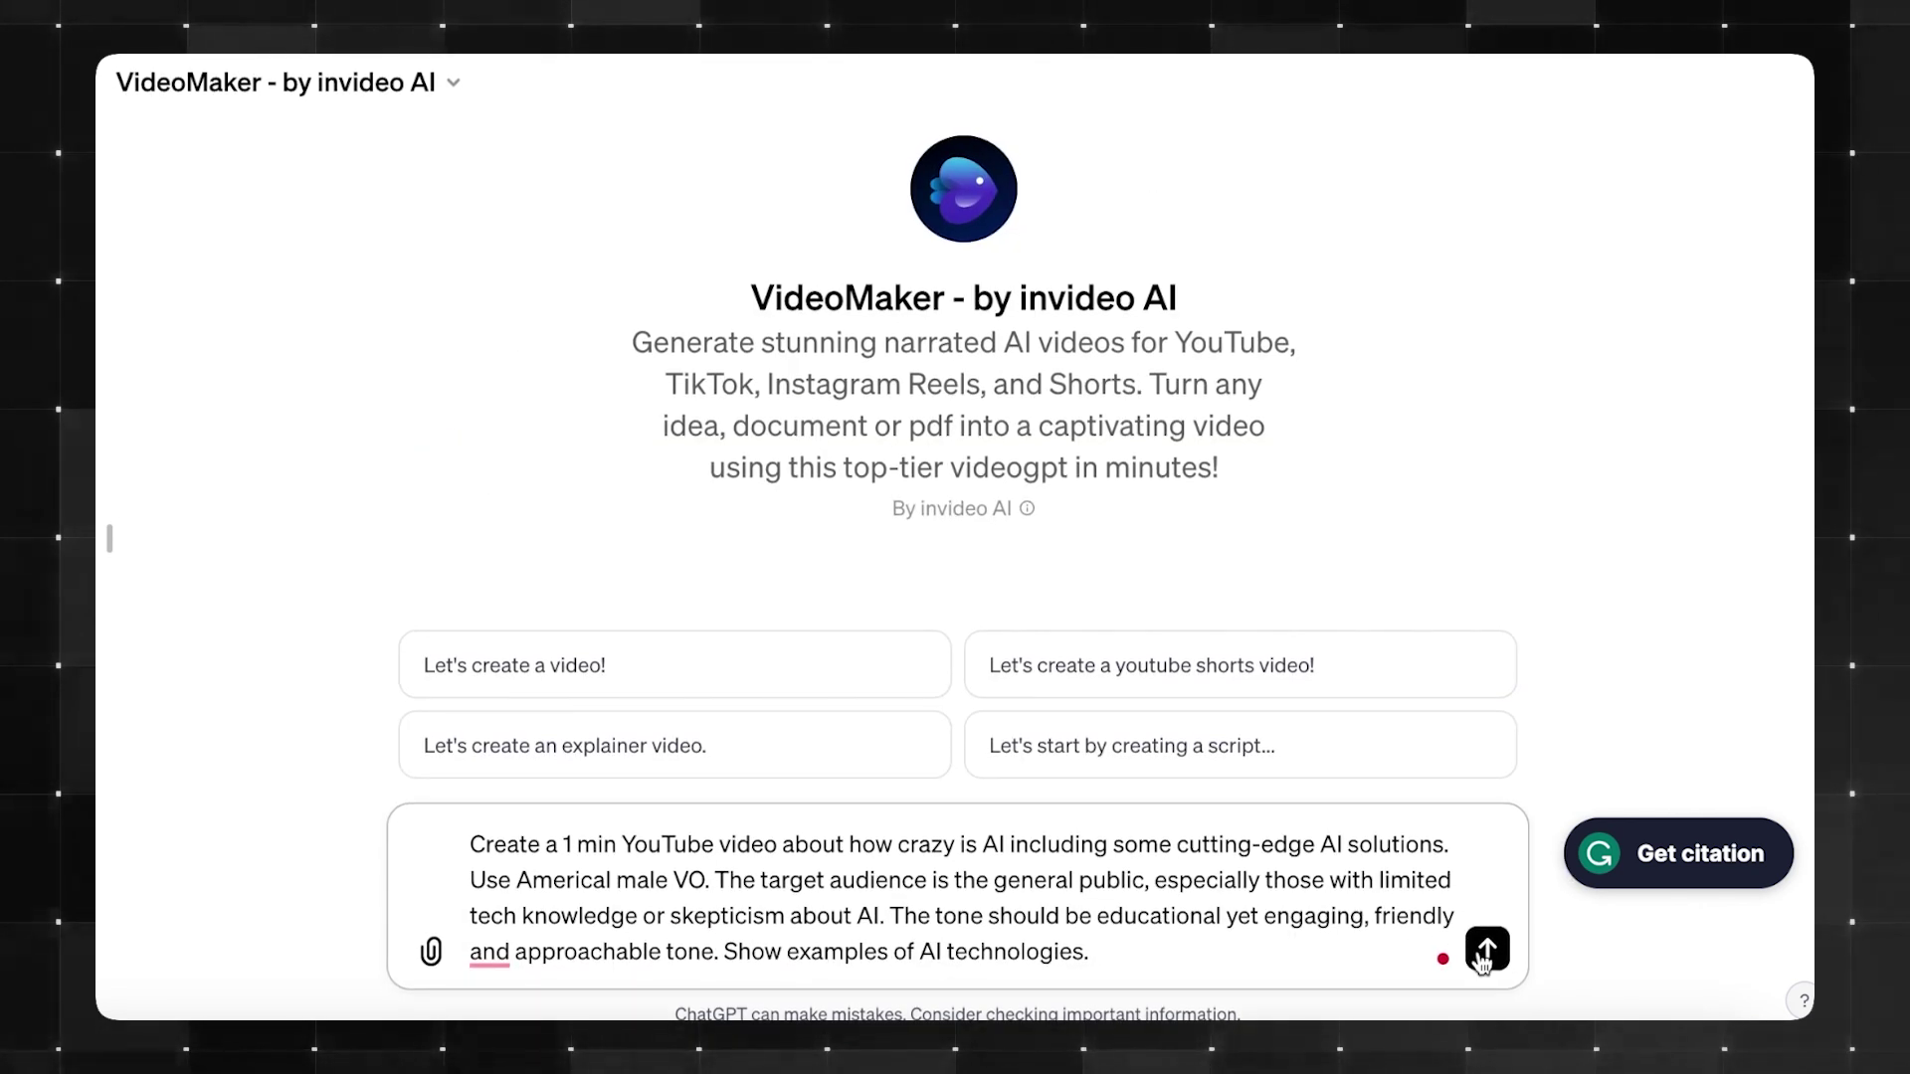
left_click(1489, 952)
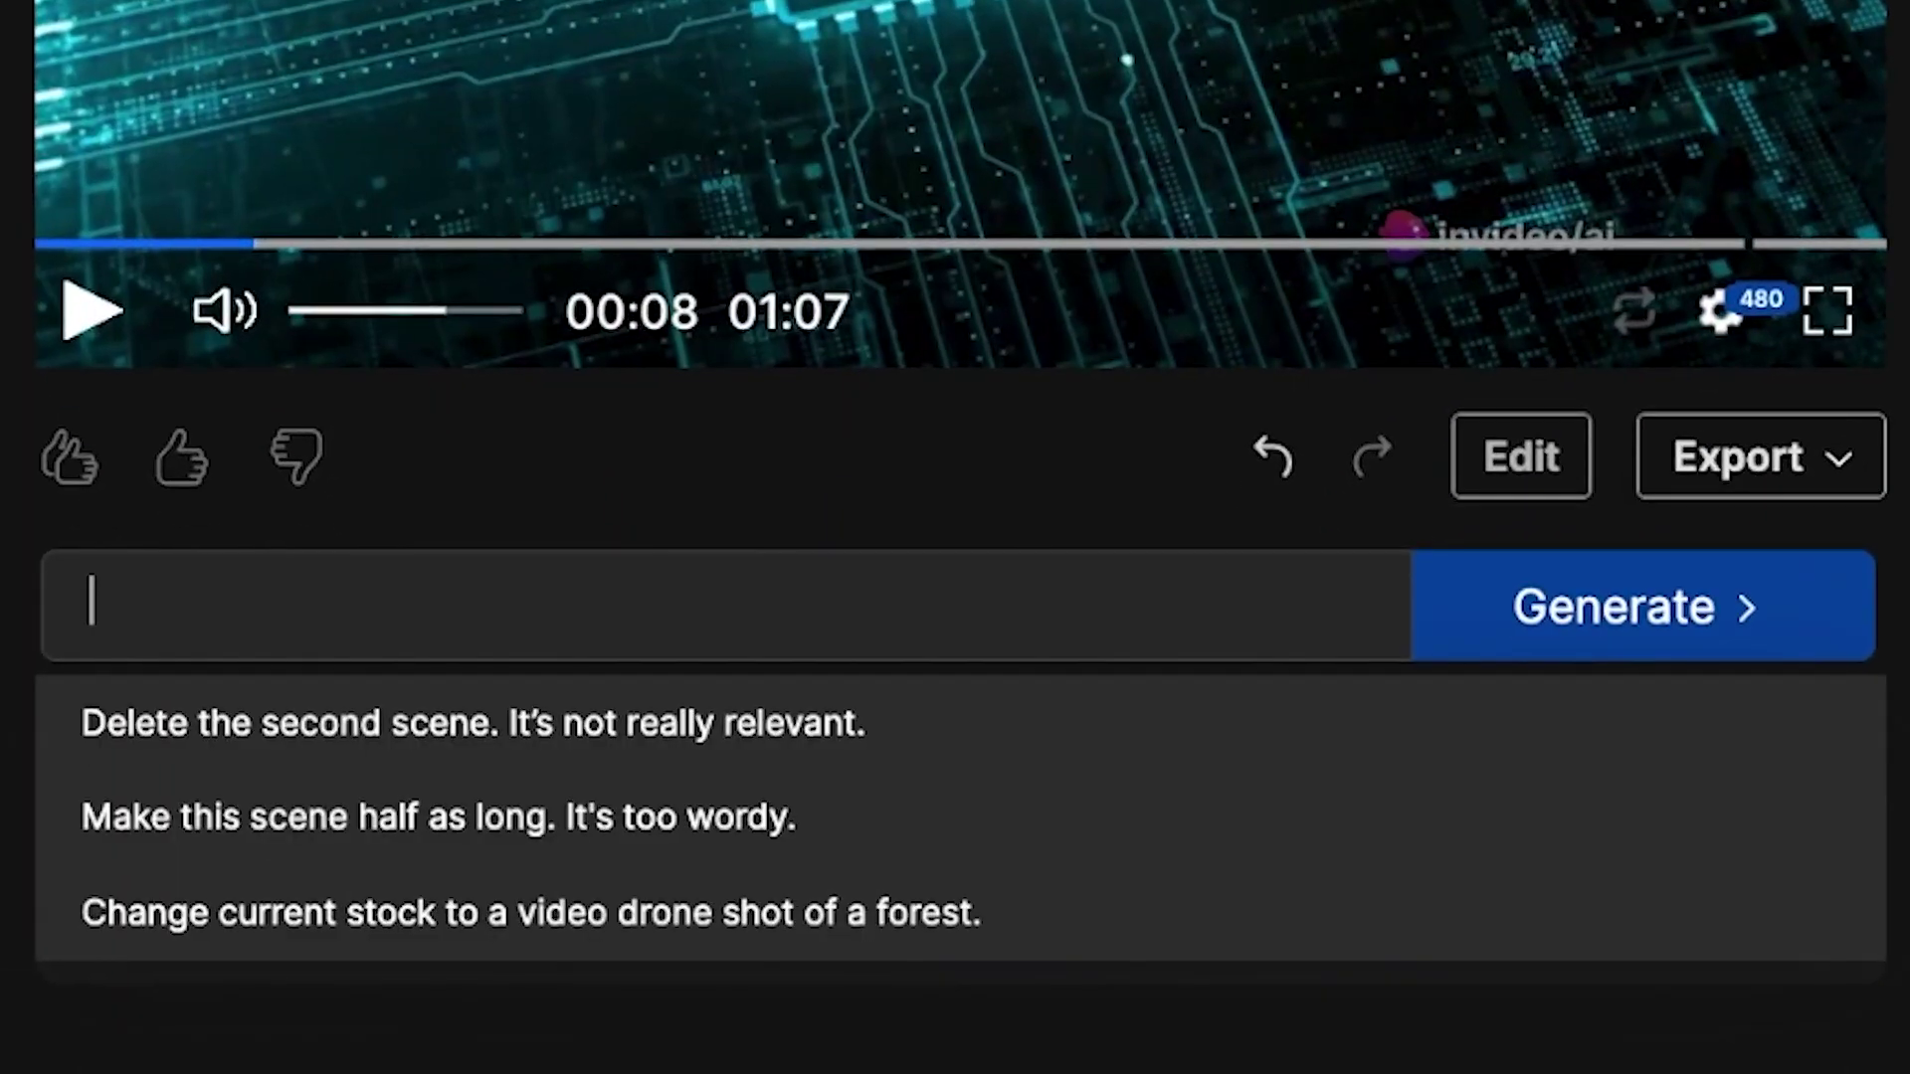
type("ch")
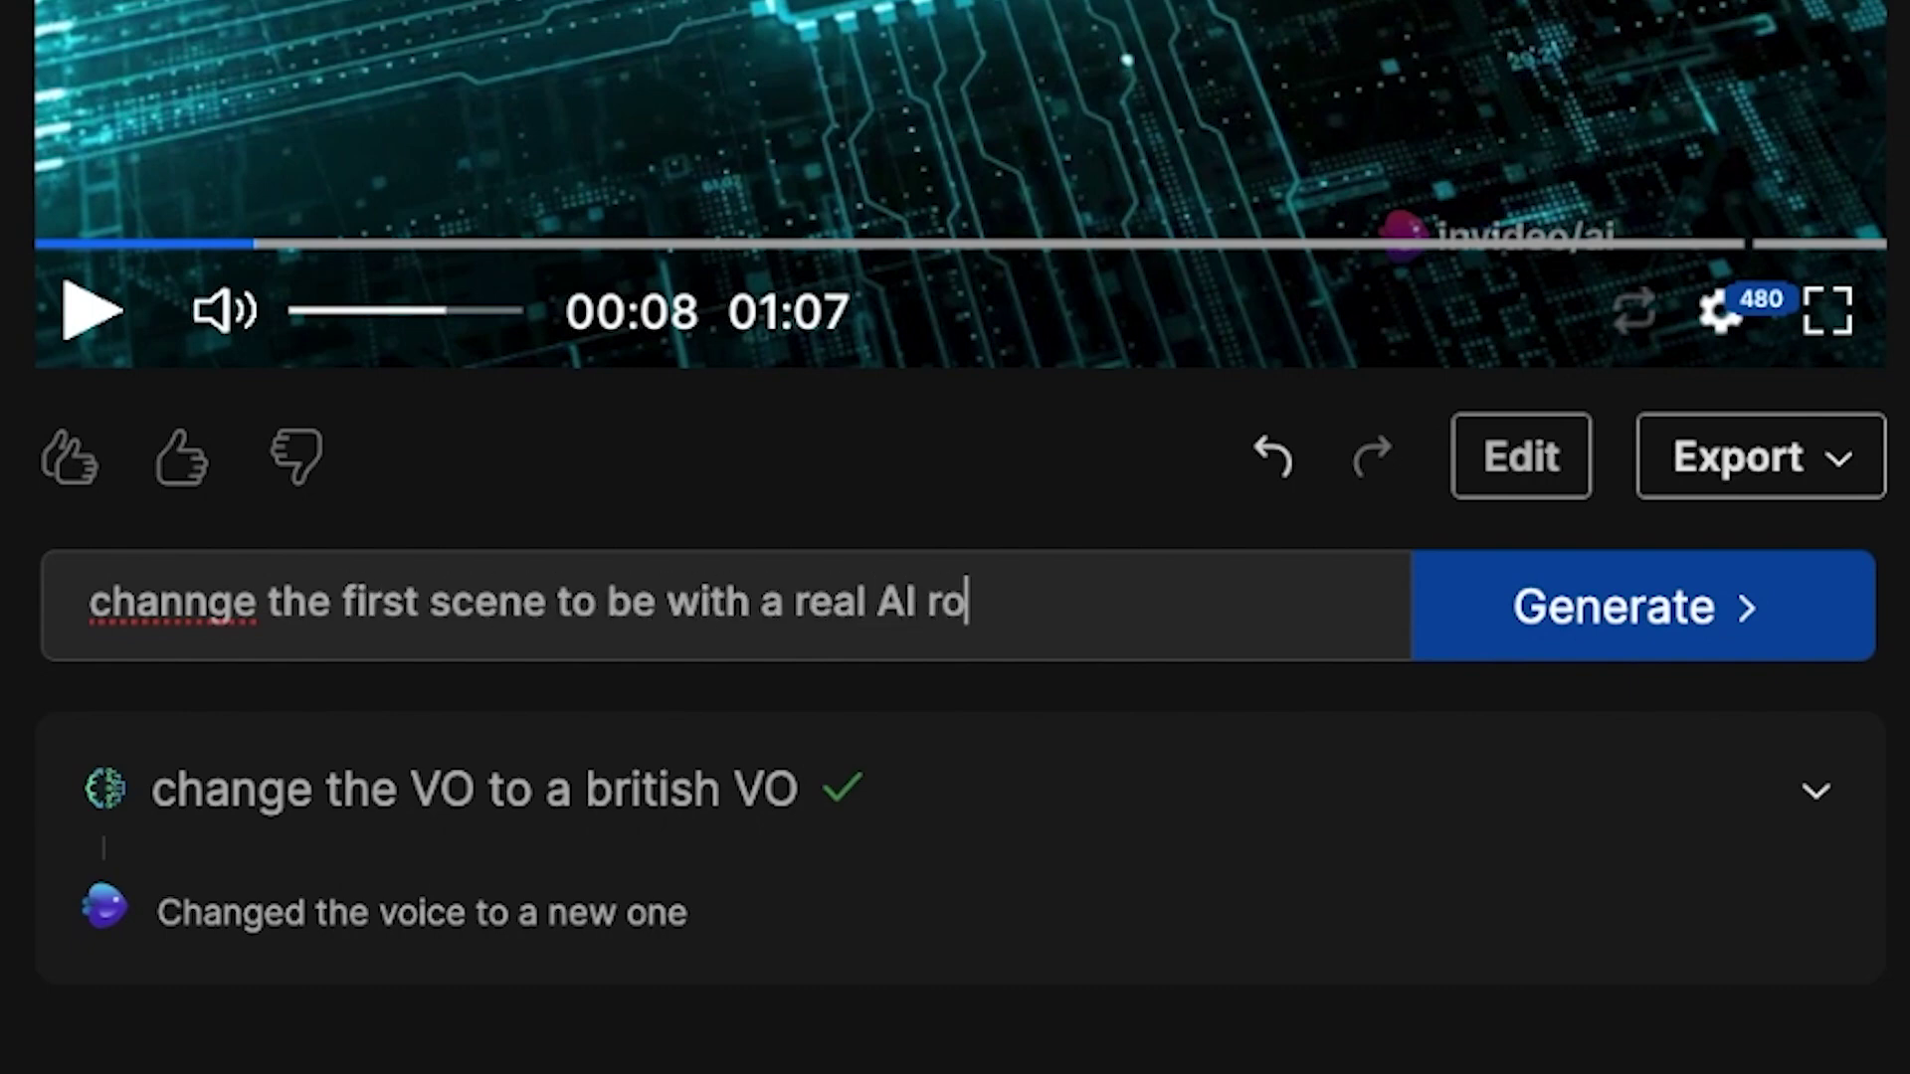
Ask for a silver humanoid robot in the first scene, then ask to add subtitles.
left_click(1601, 616)
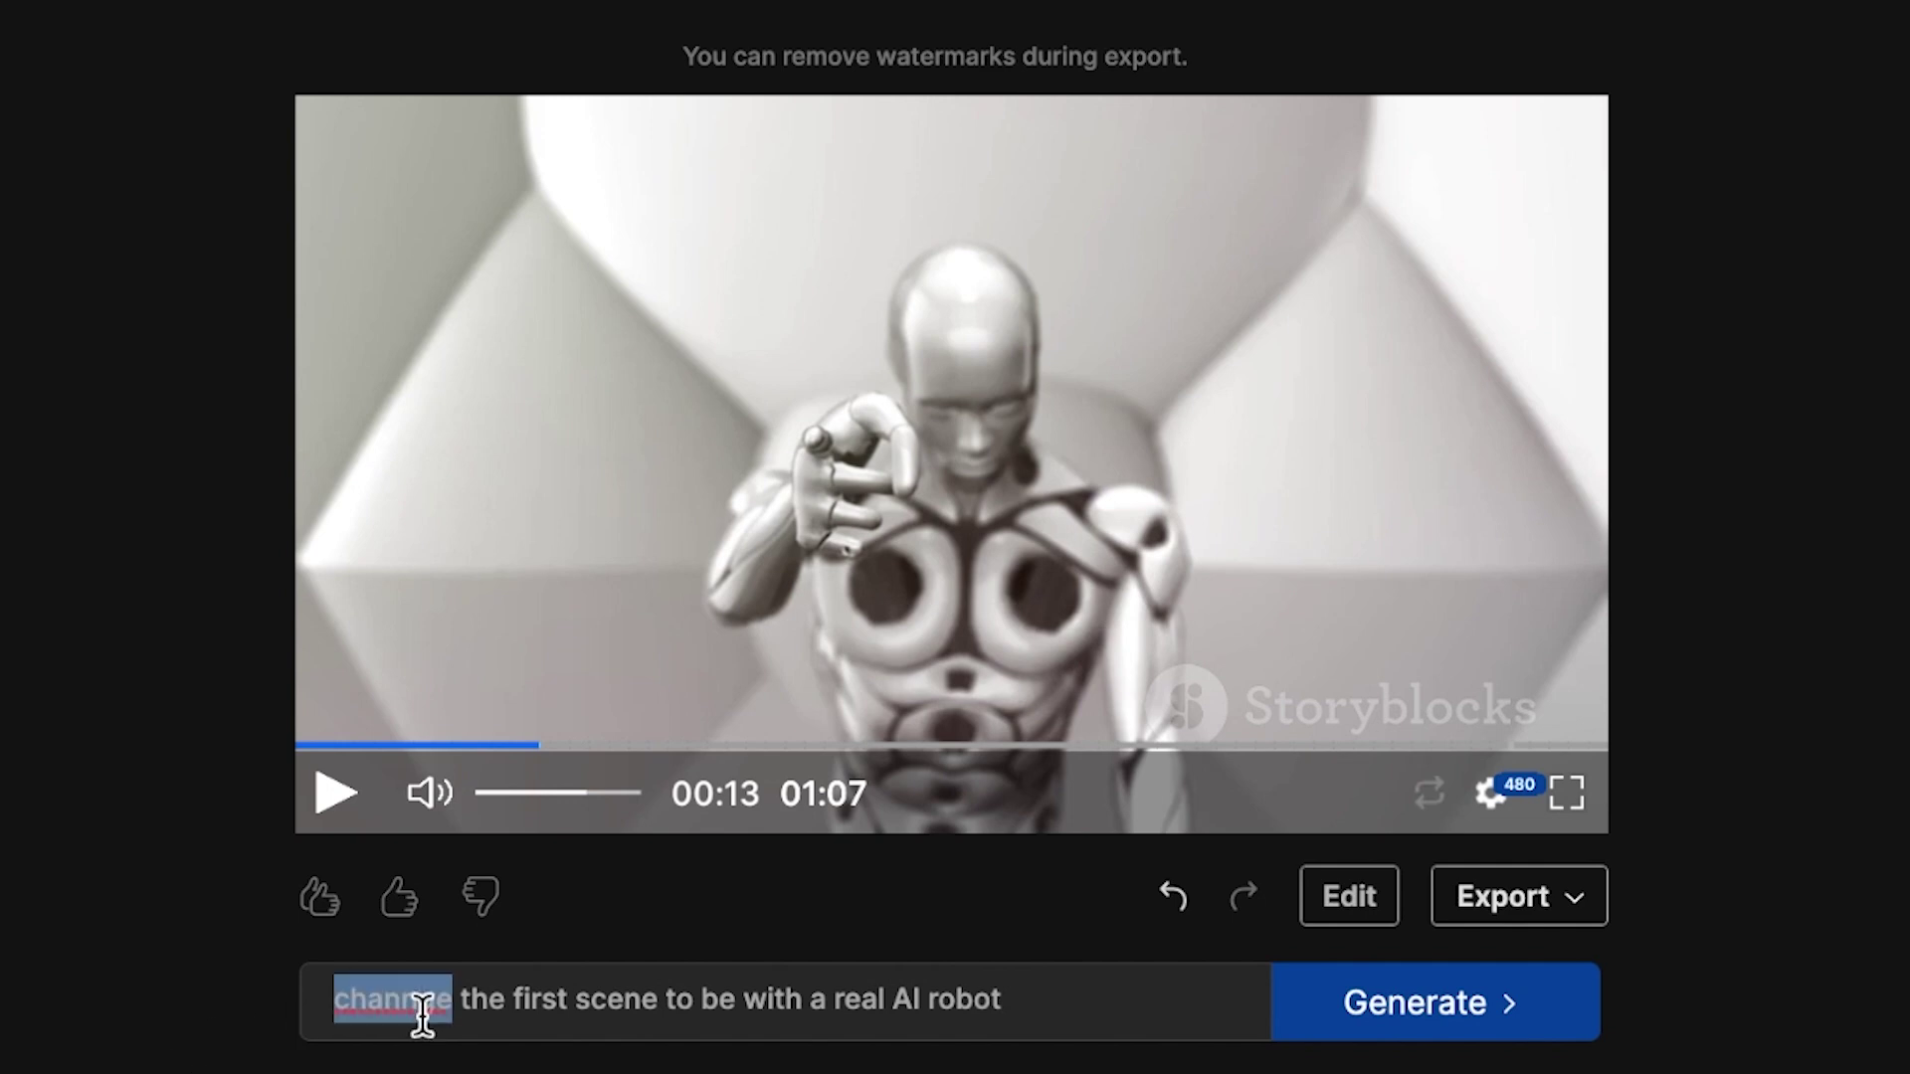
triple_click(422, 1015)
type("add su")
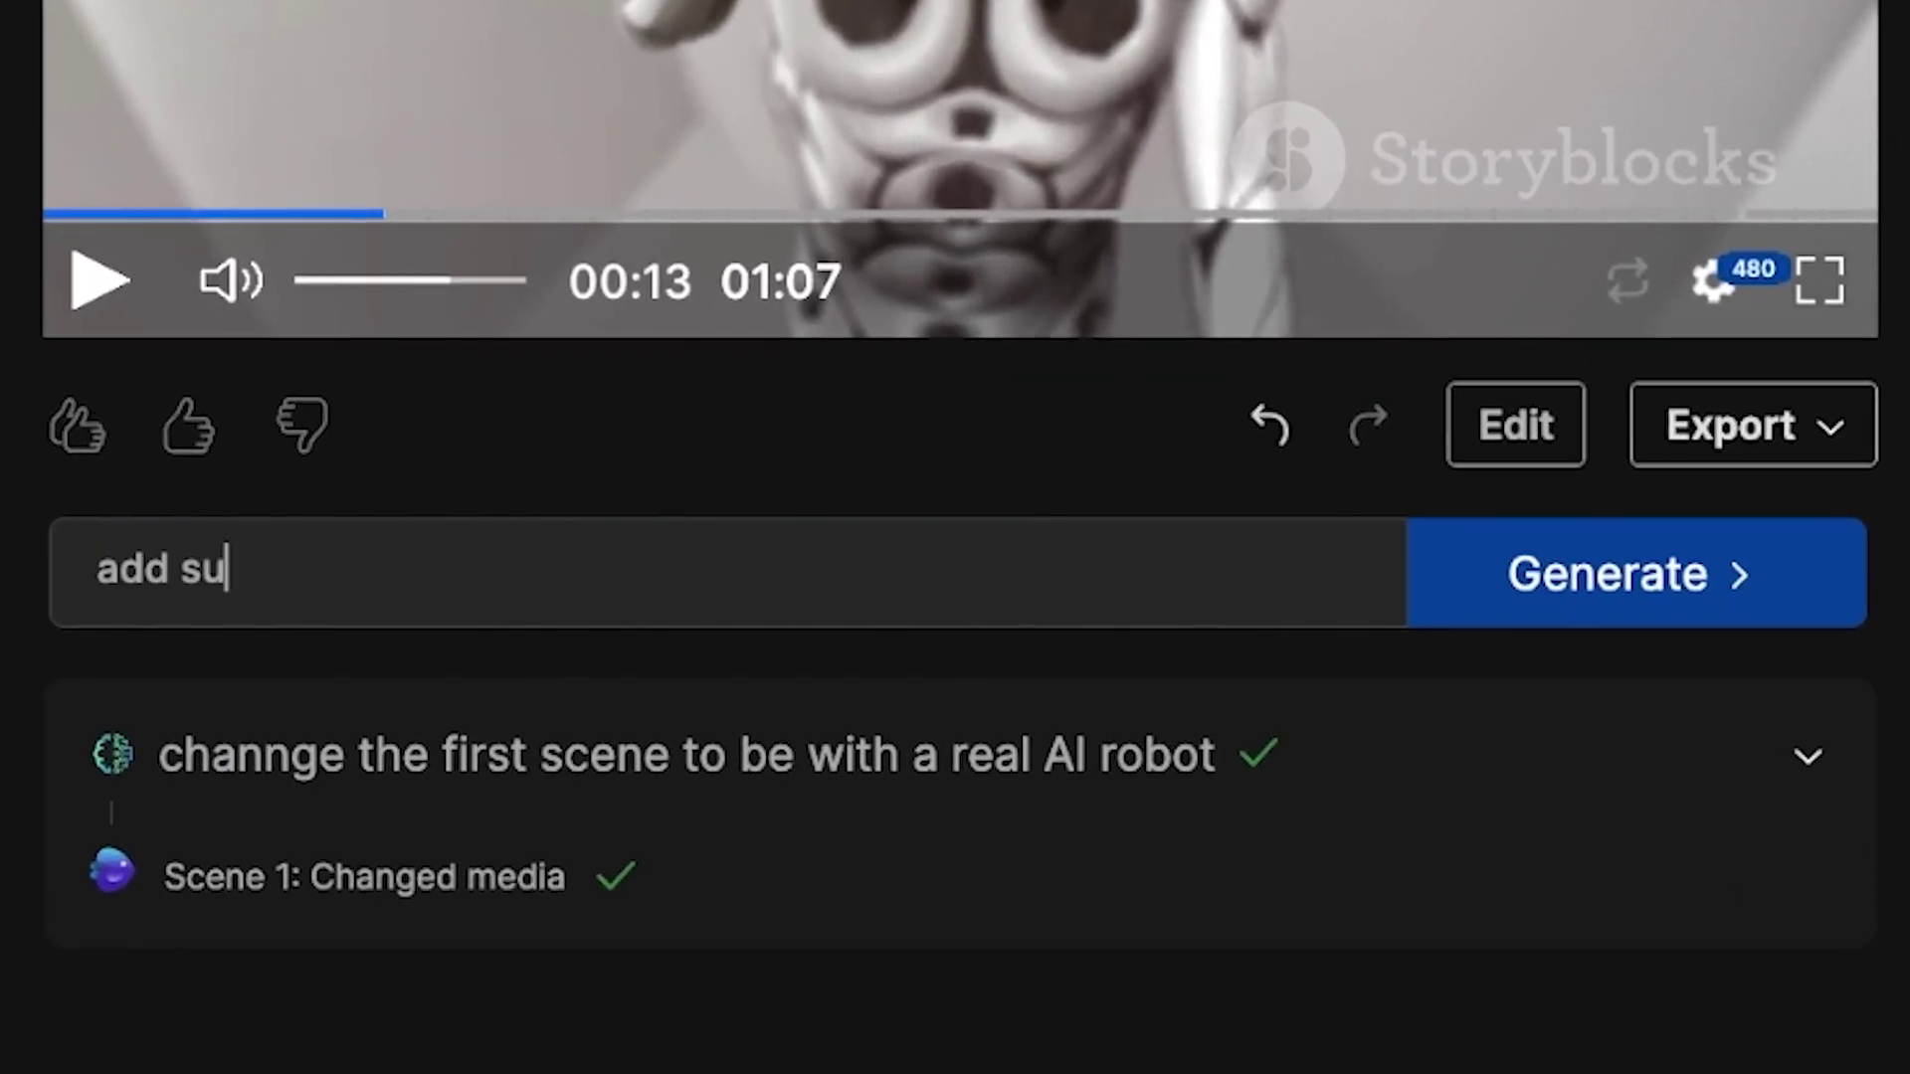
left_click(1592, 592)
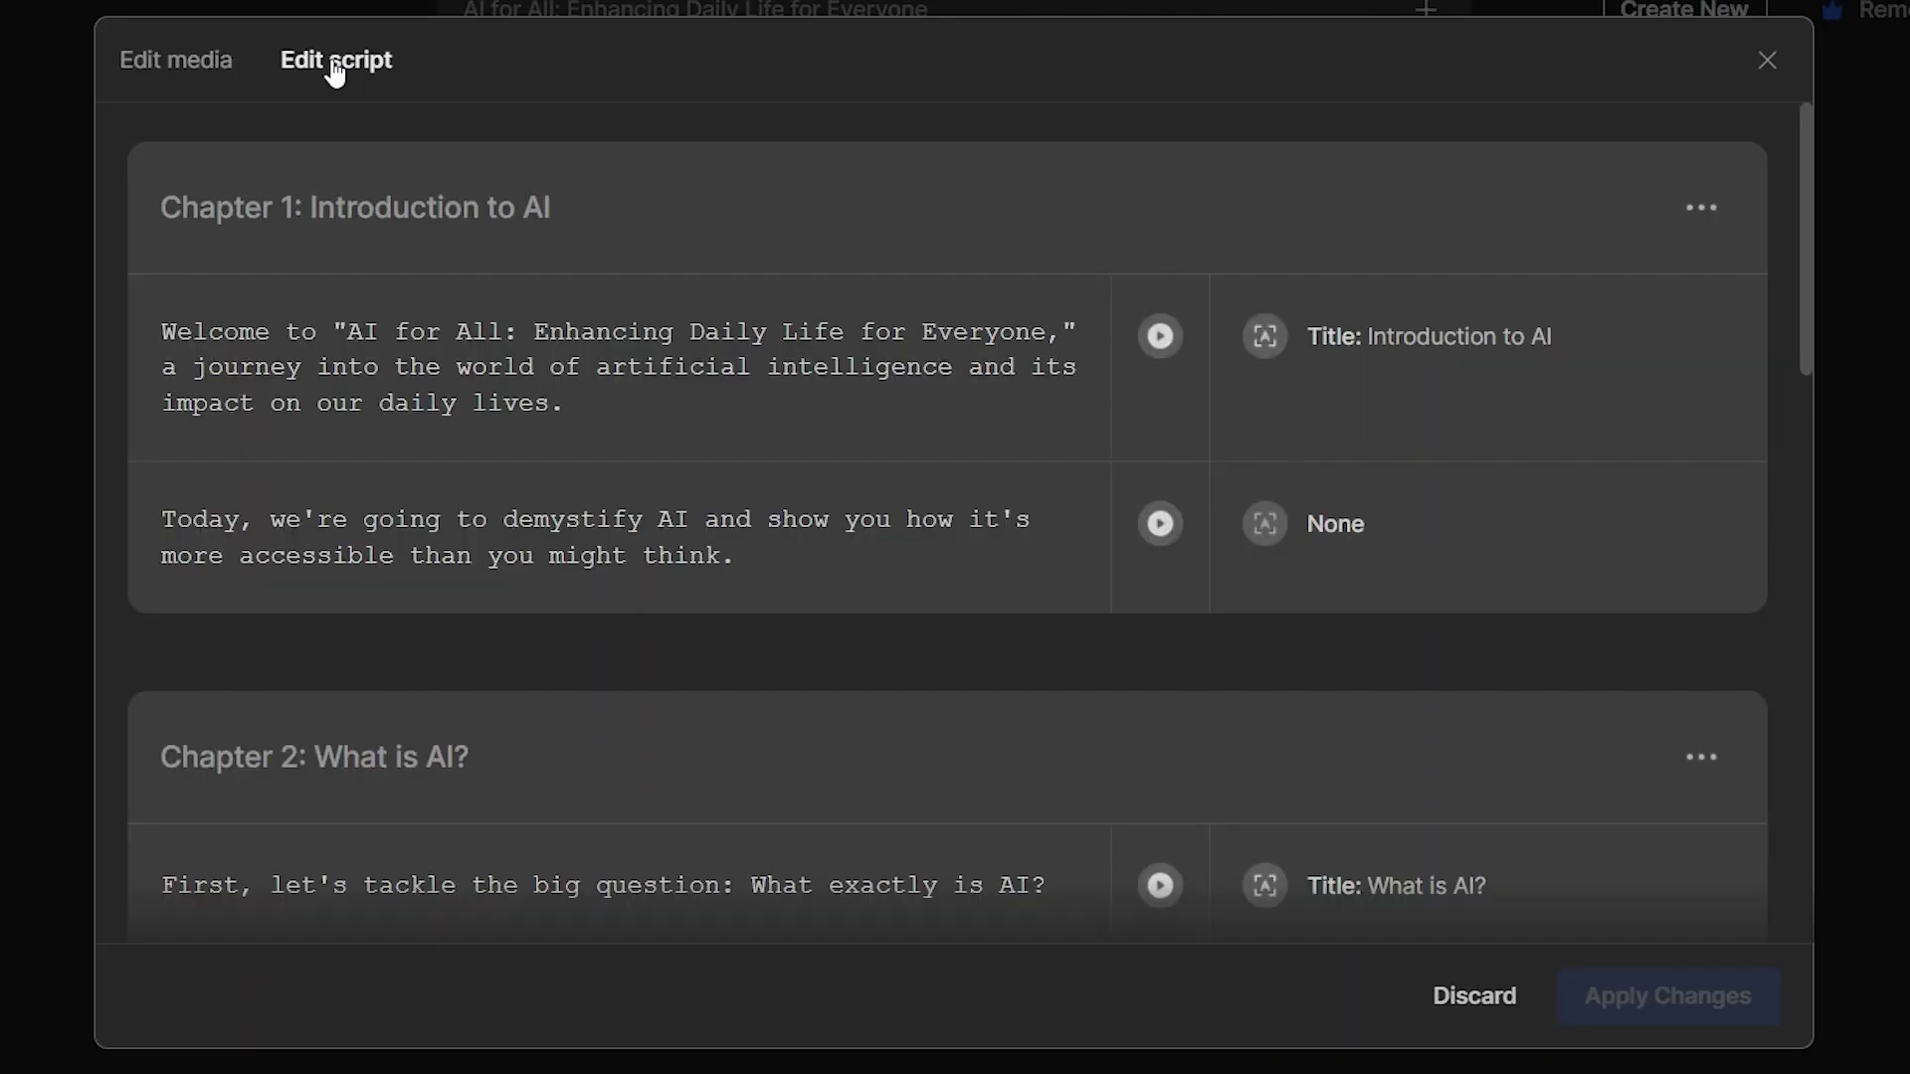
scroll(390, 345, "down", 3)
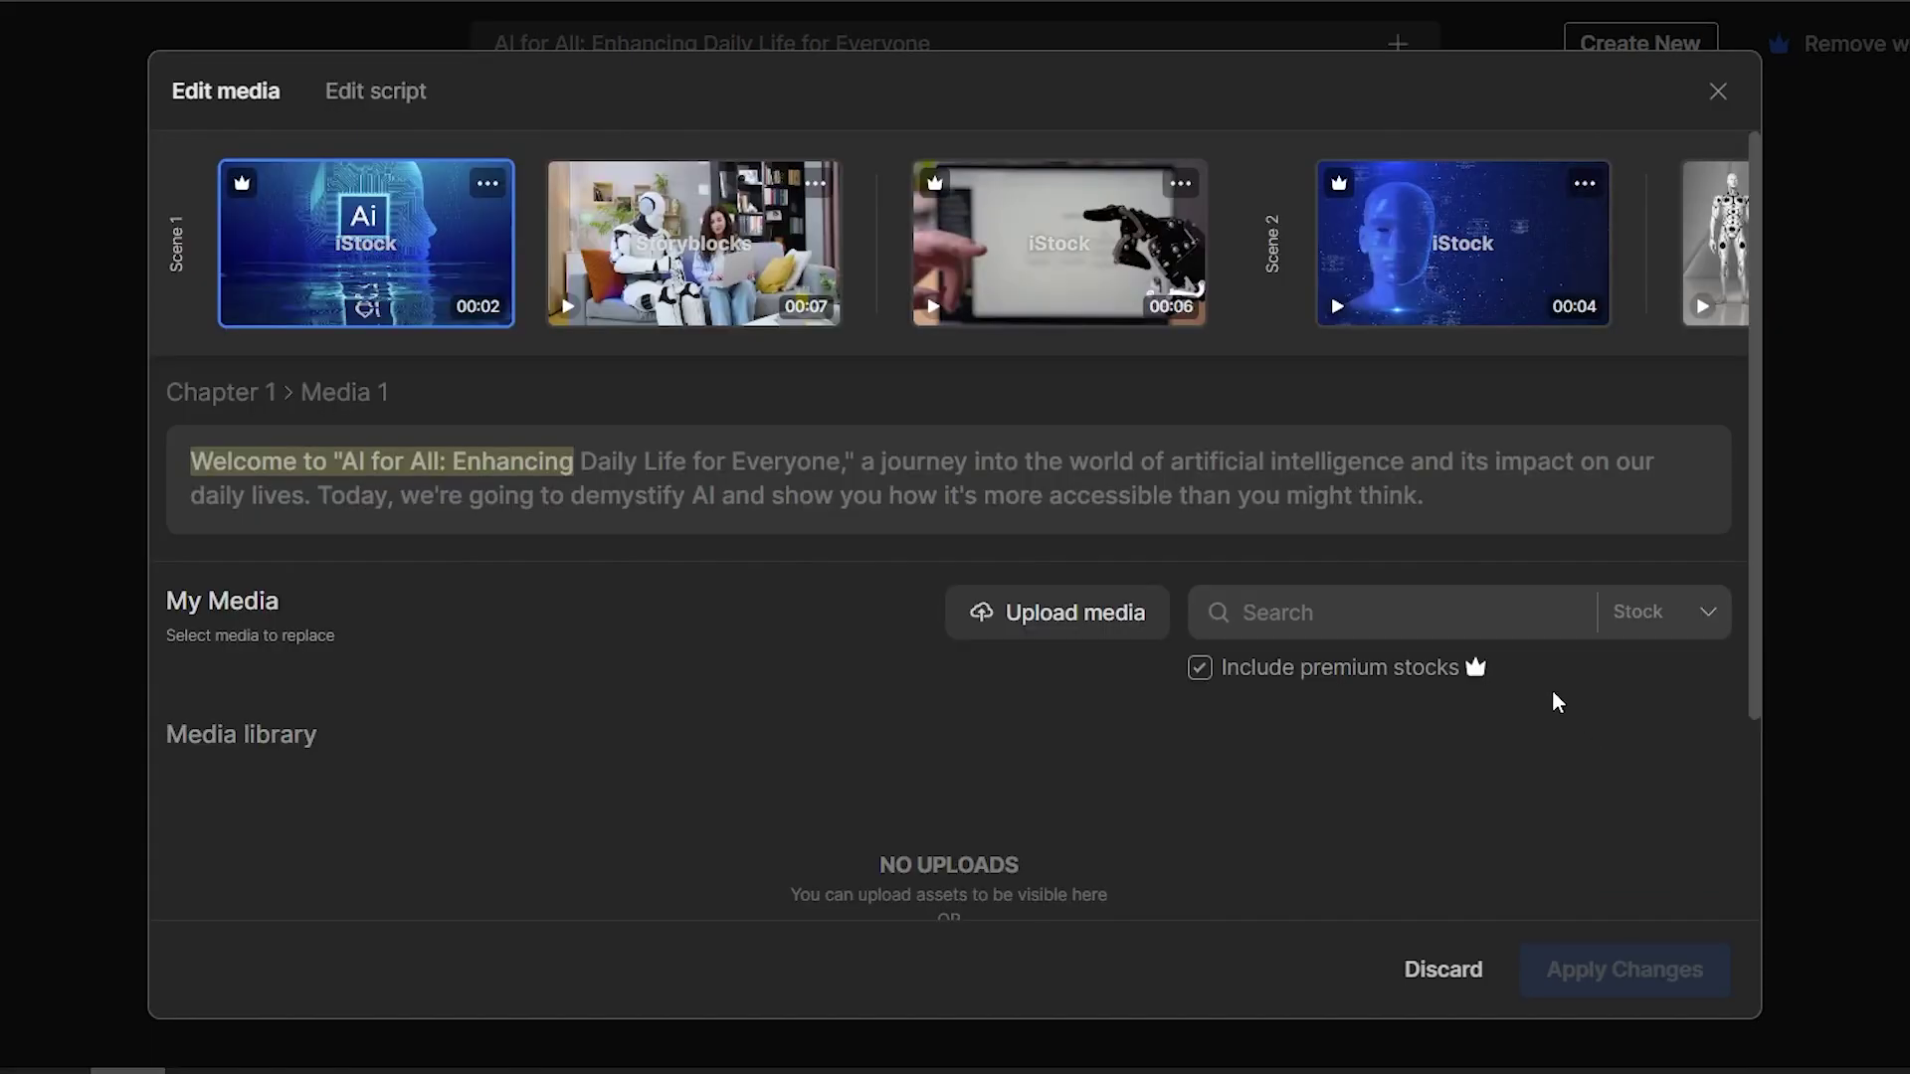
Switch to Edit media to find 'ai' stock replacements for chapter 1's first clip.
left_click(1418, 608)
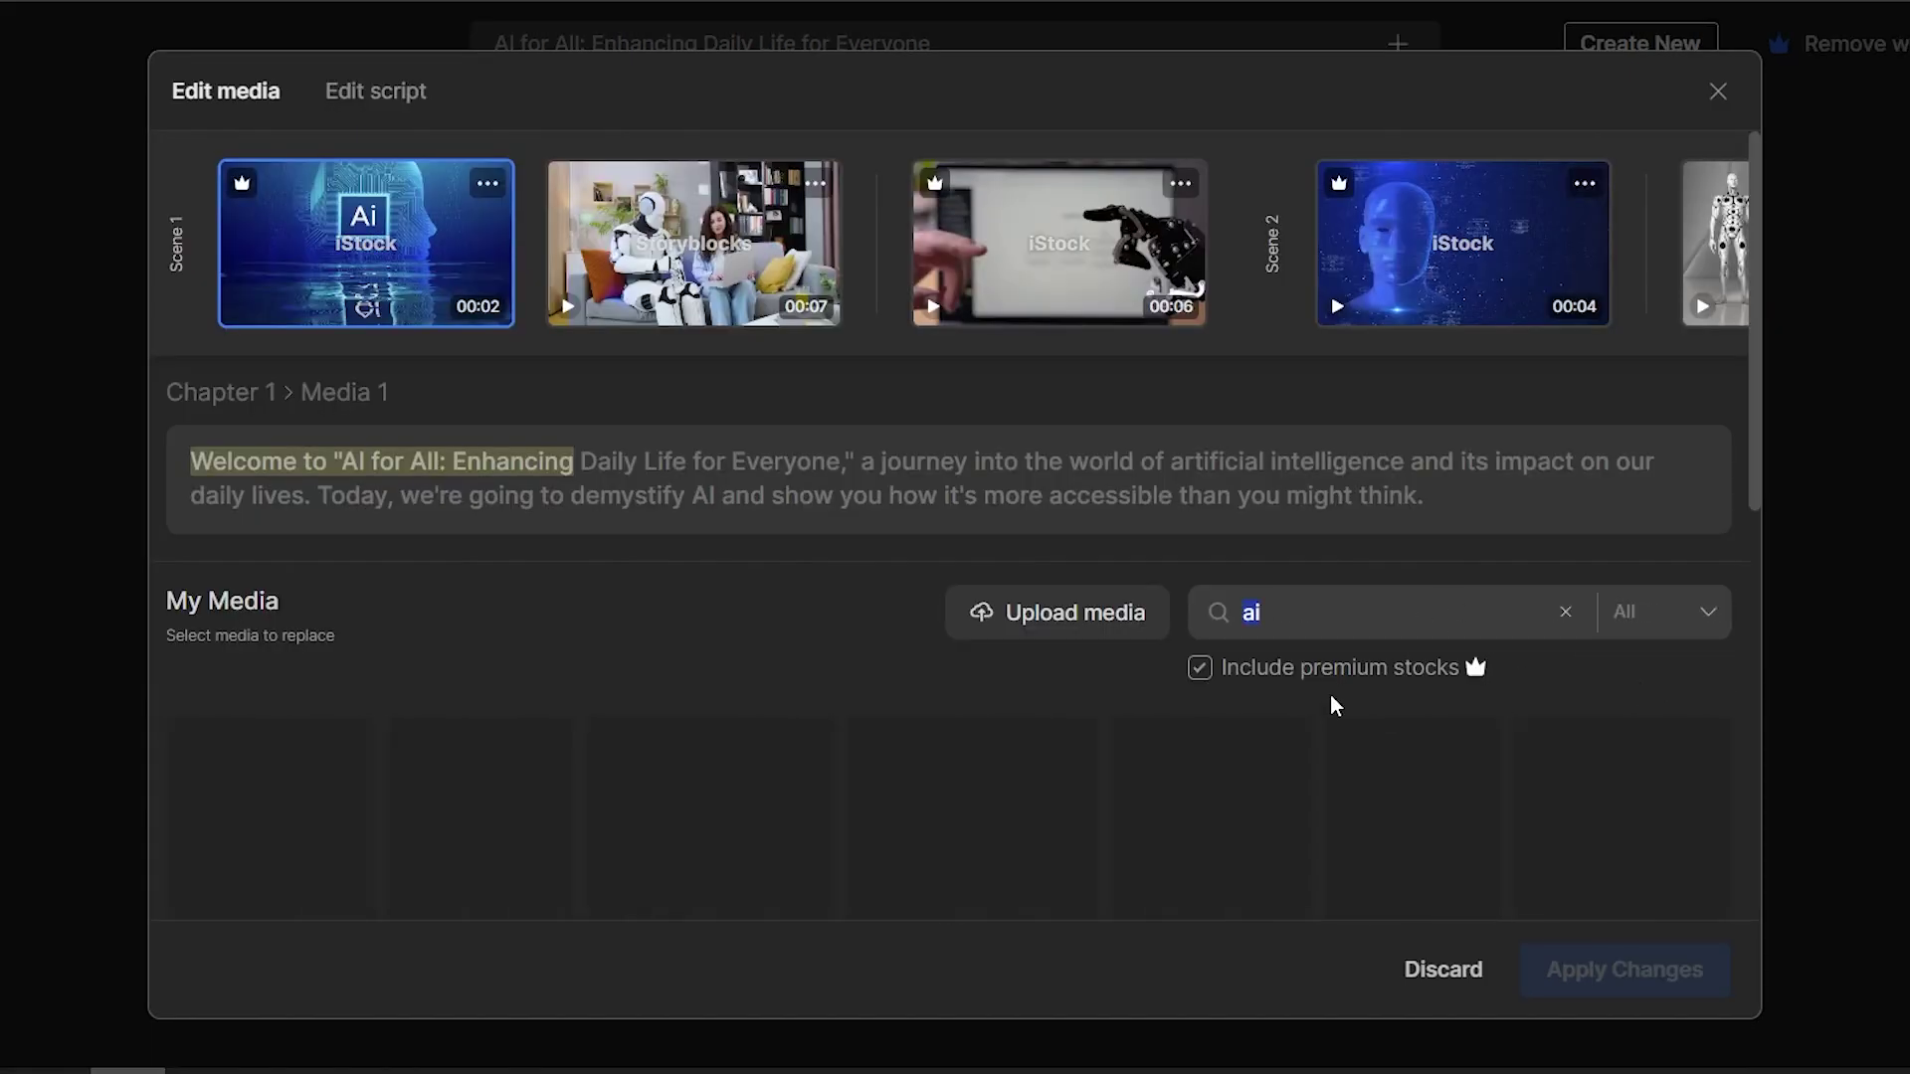
scroll(702, 668, "down", 2)
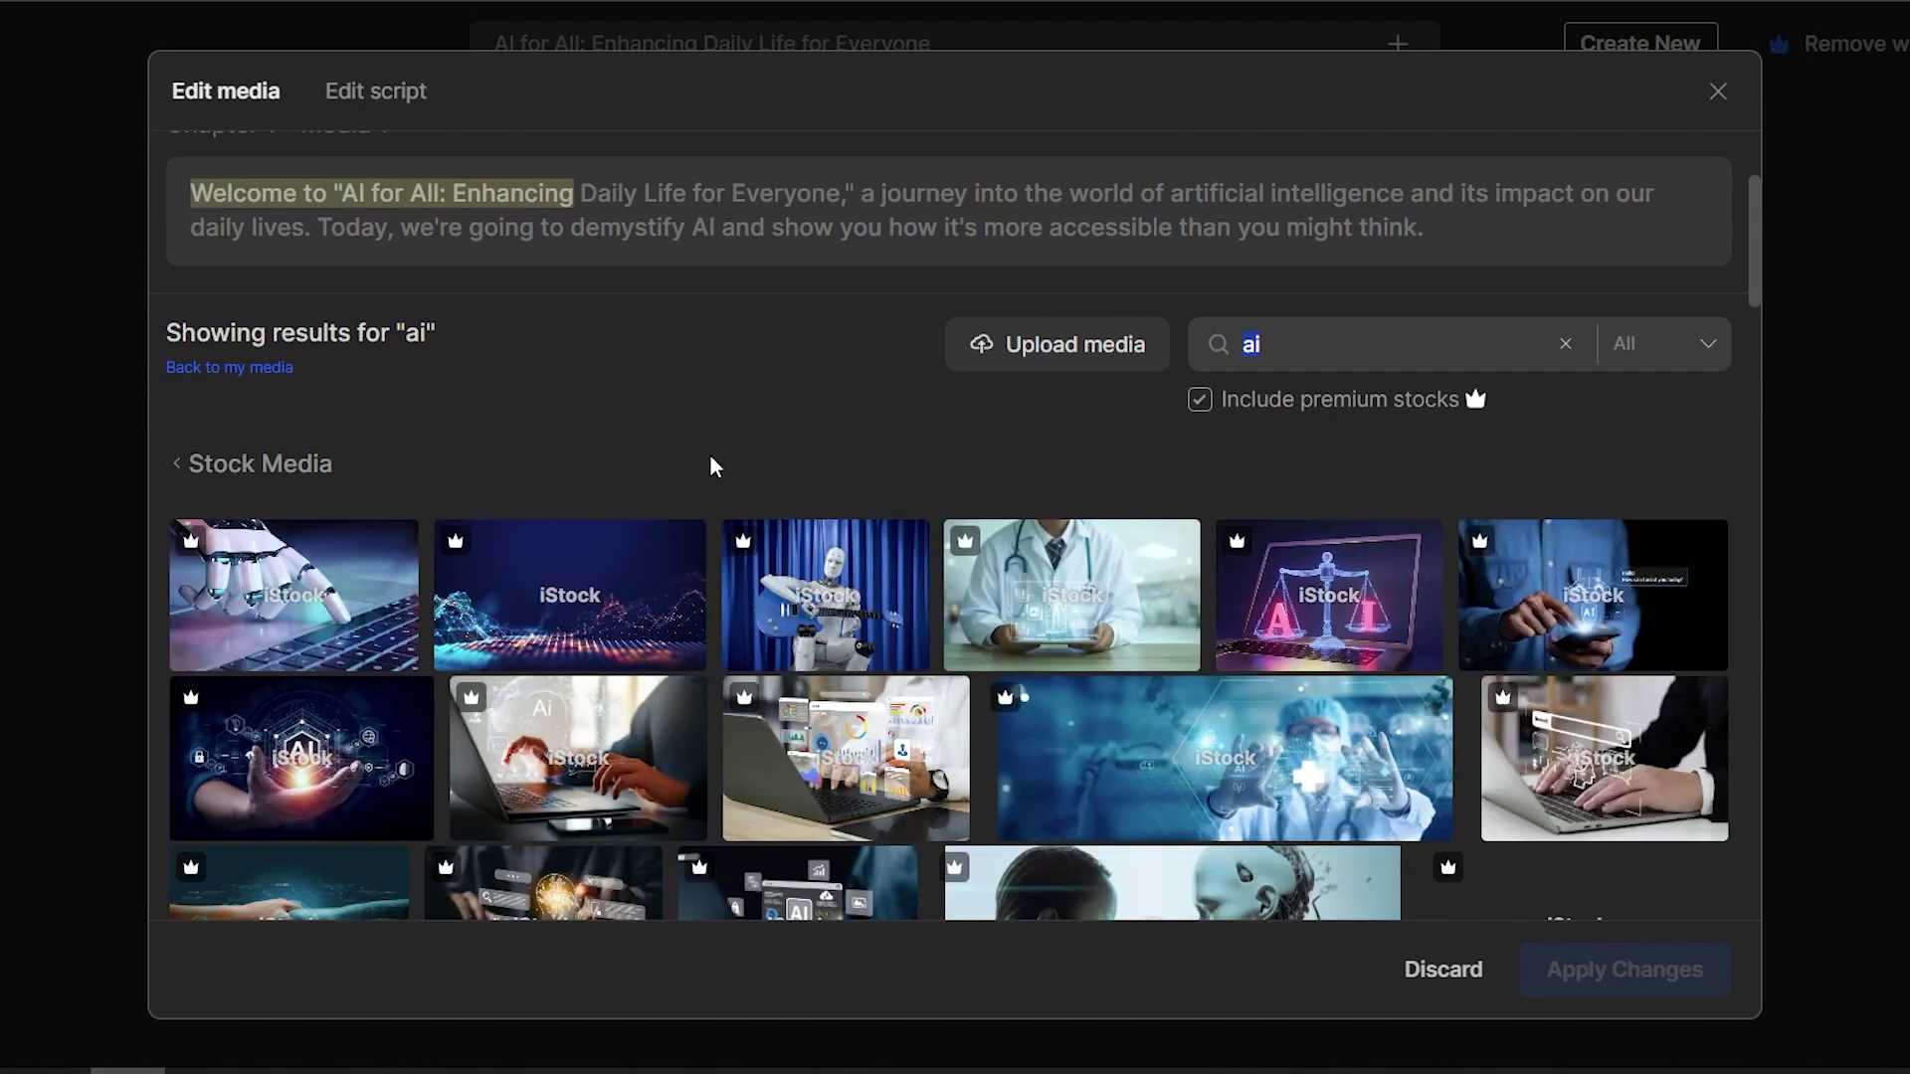
scroll(733, 474, "down", 3)
scroll(748, 490, "down", 3)
scroll(702, 508, "down", 3)
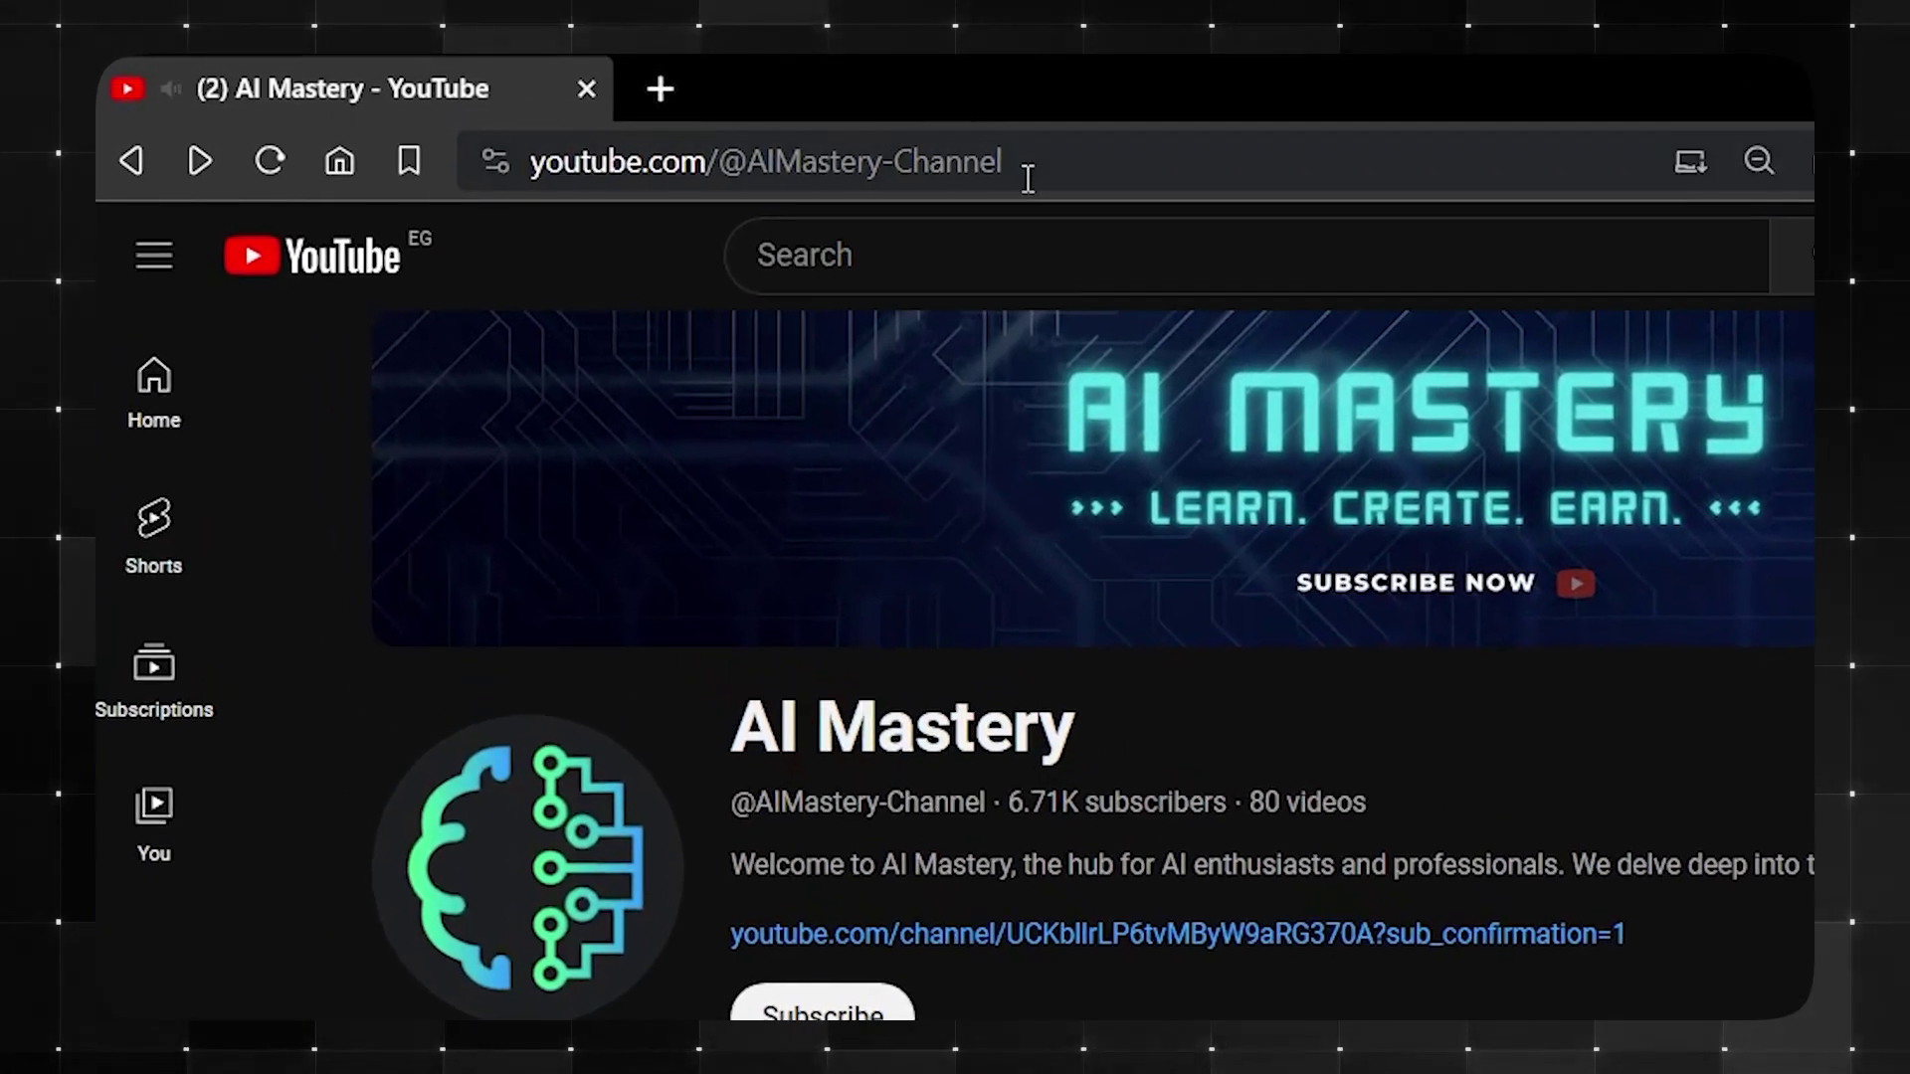
Load playphrase.me in the current Chrome tab.
left_click(1113, 187)
type("playphrase.me")
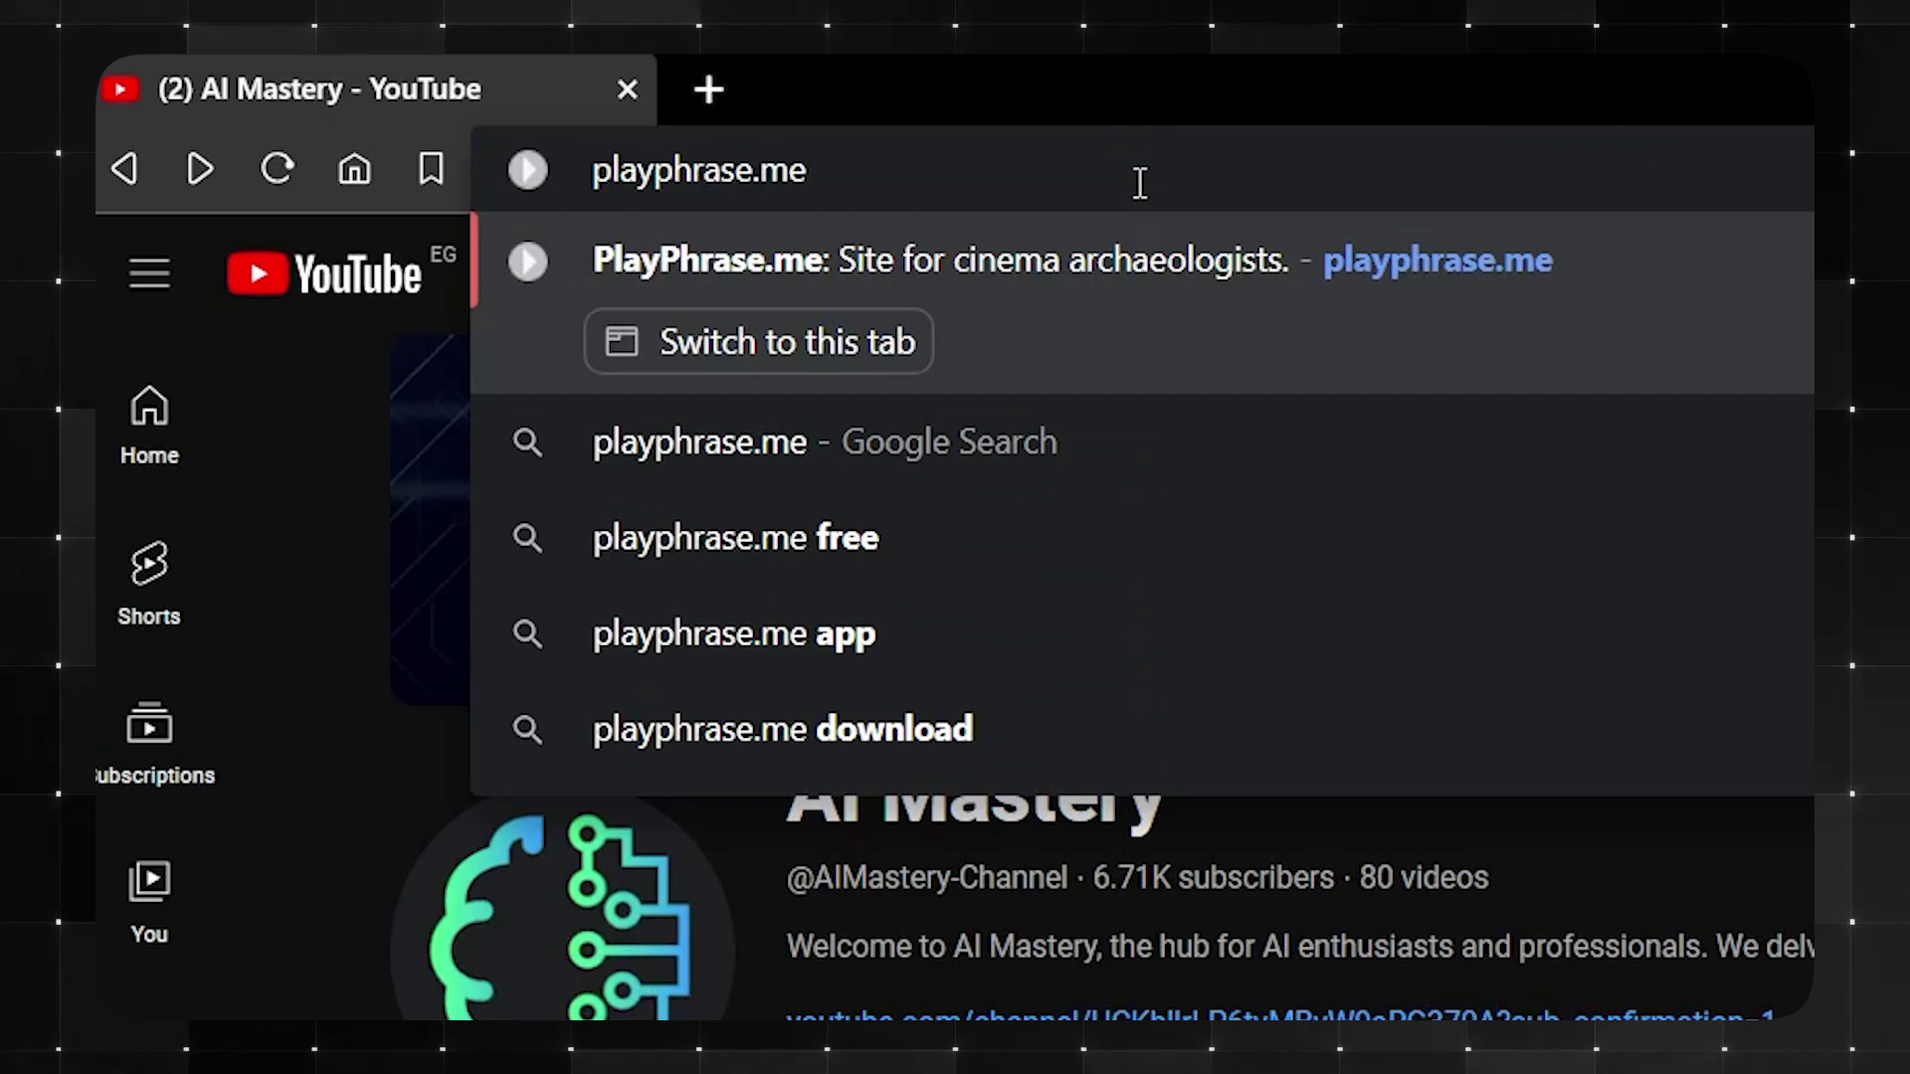
key("Return")
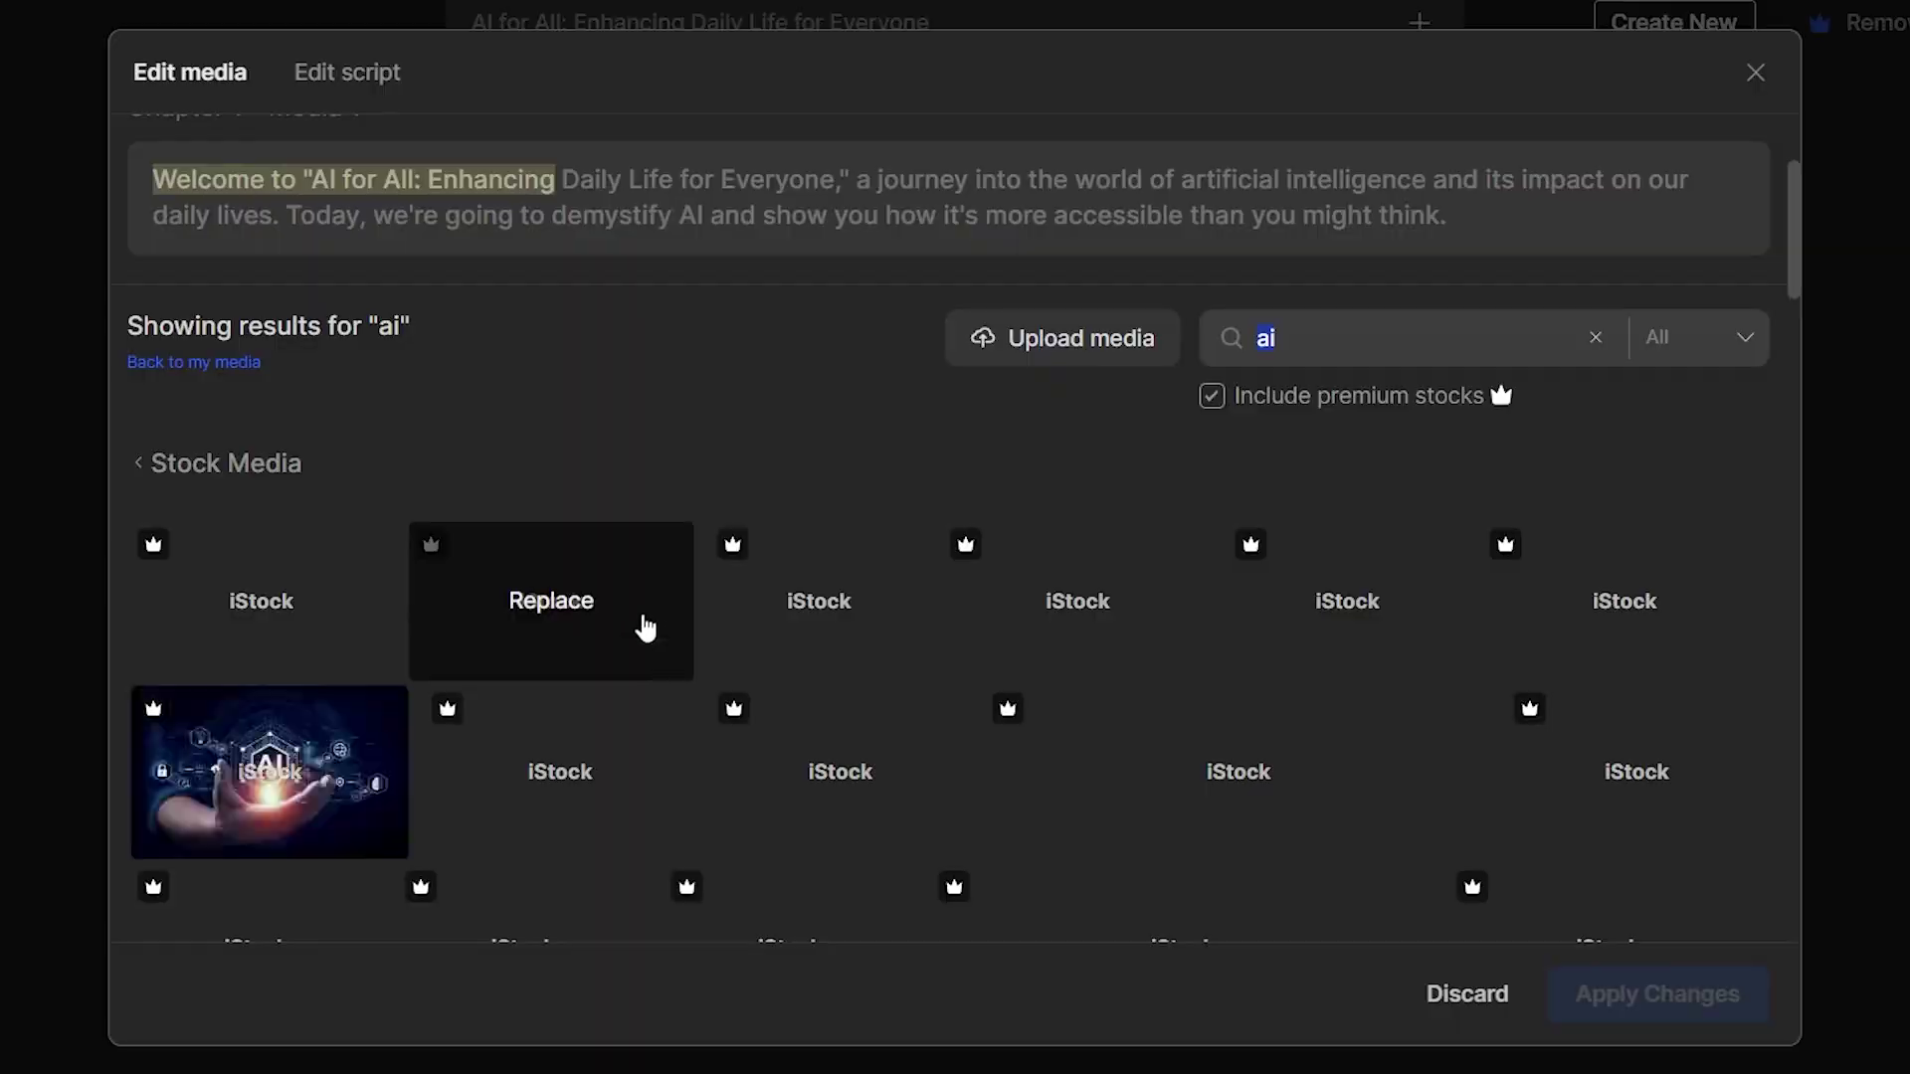
scroll(733, 491, "down", 3)
scroll(735, 490, "down", 3)
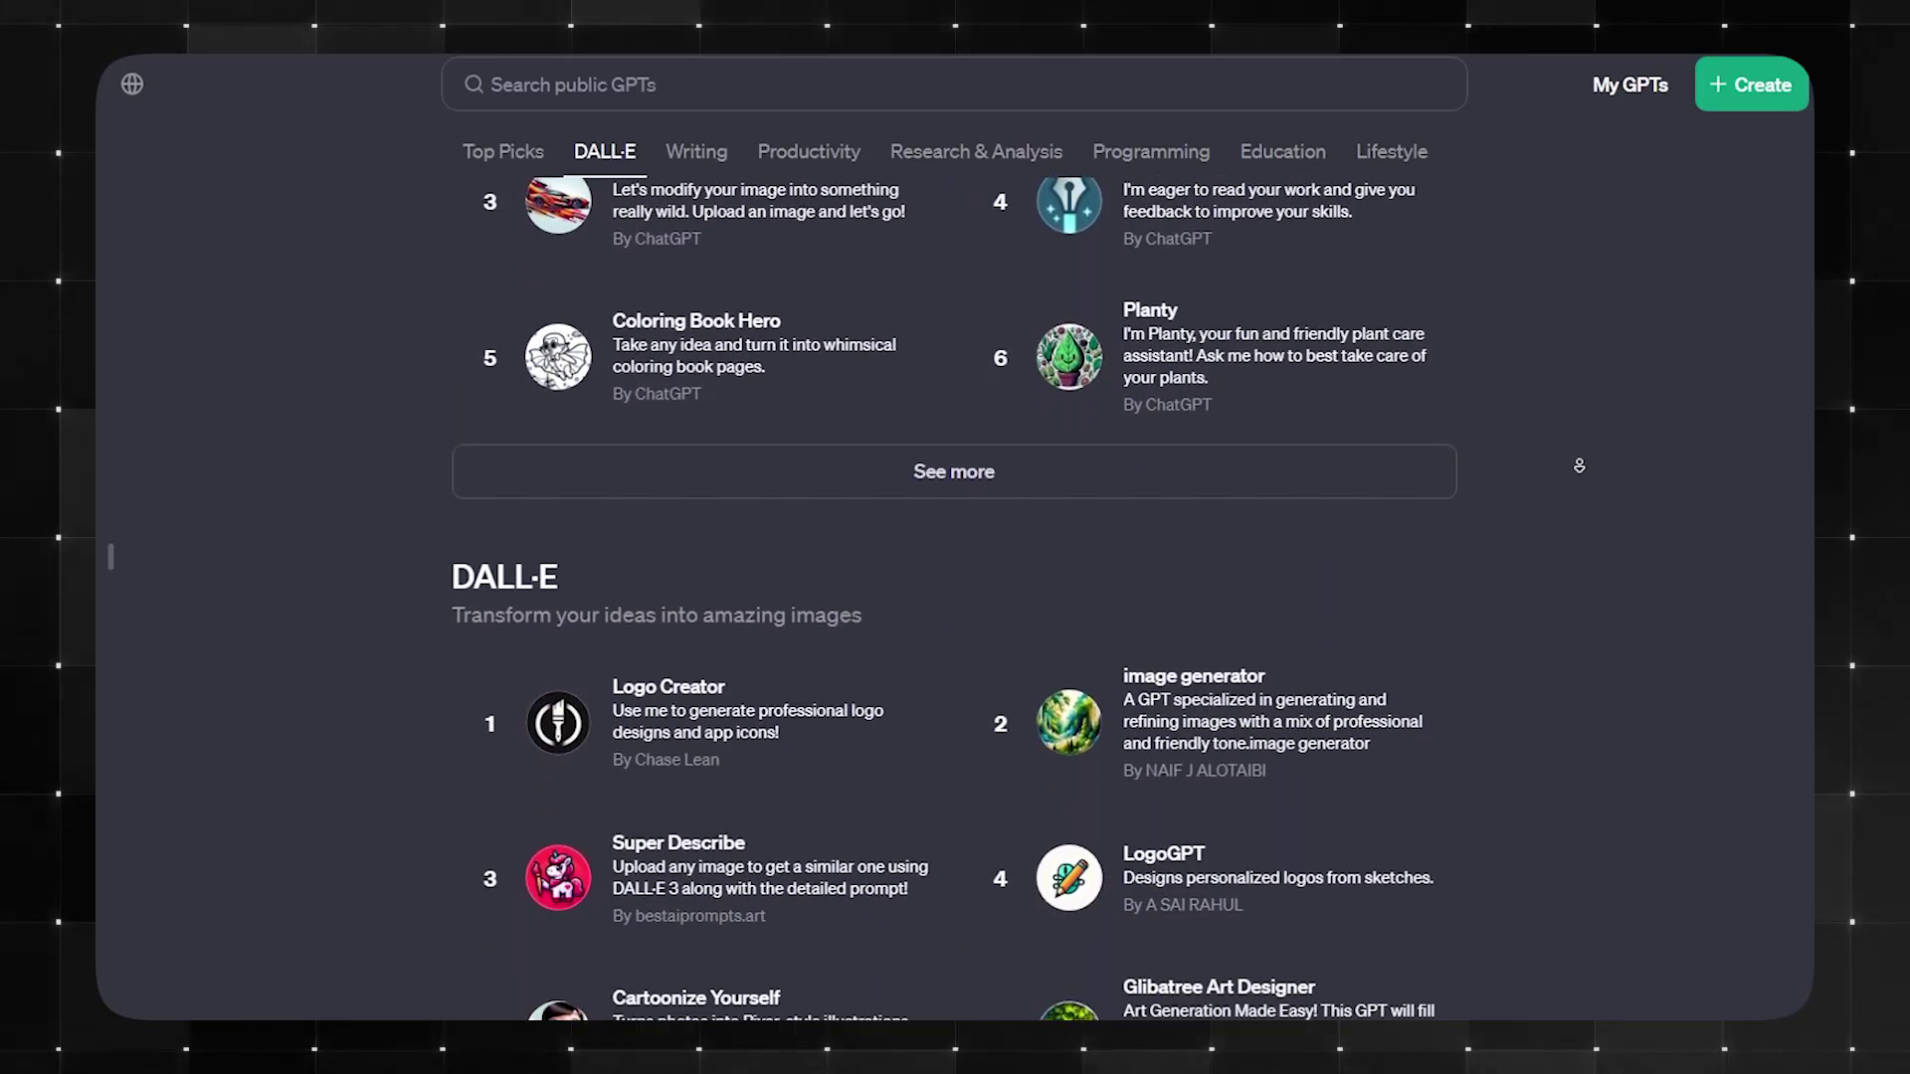
scroll(1580, 467, "down", 1)
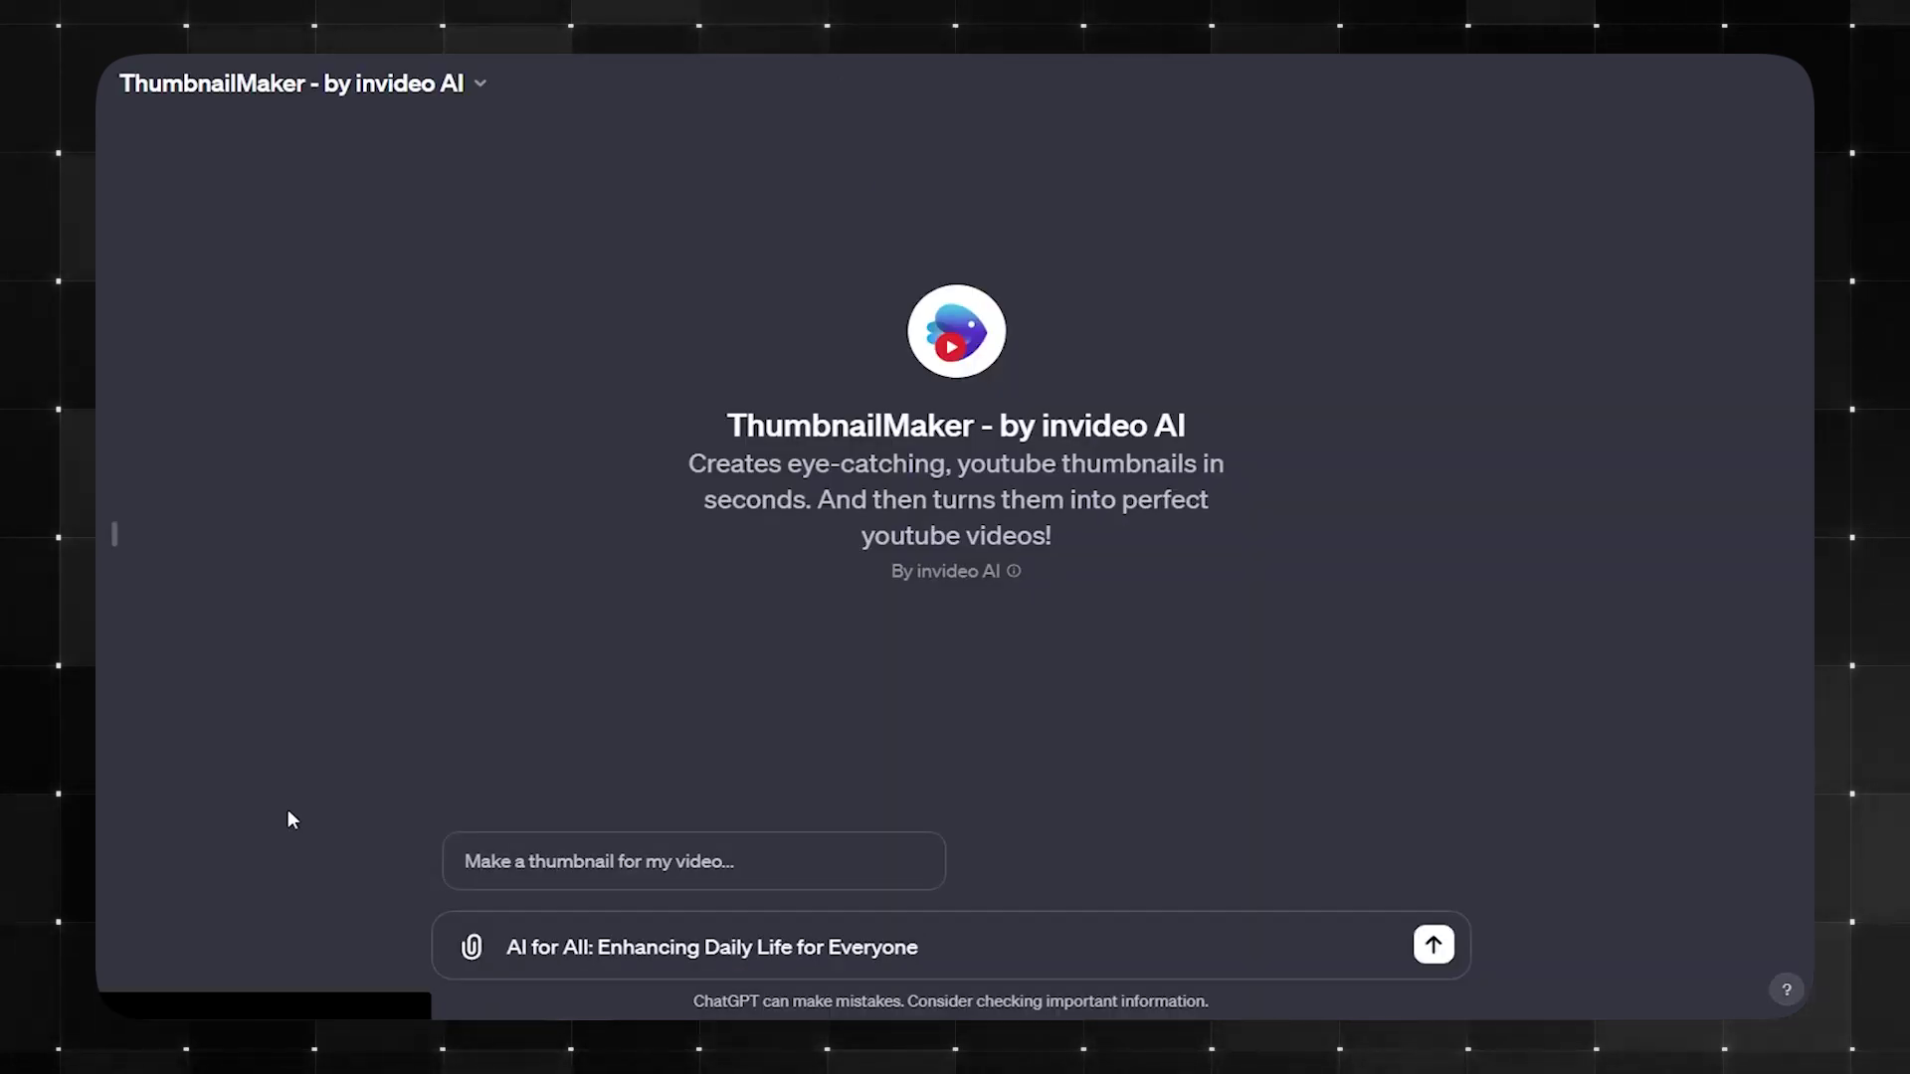
Send the video title to ThumbnailMaker and approve its photorealistic plan with 'sure'.
key("Return")
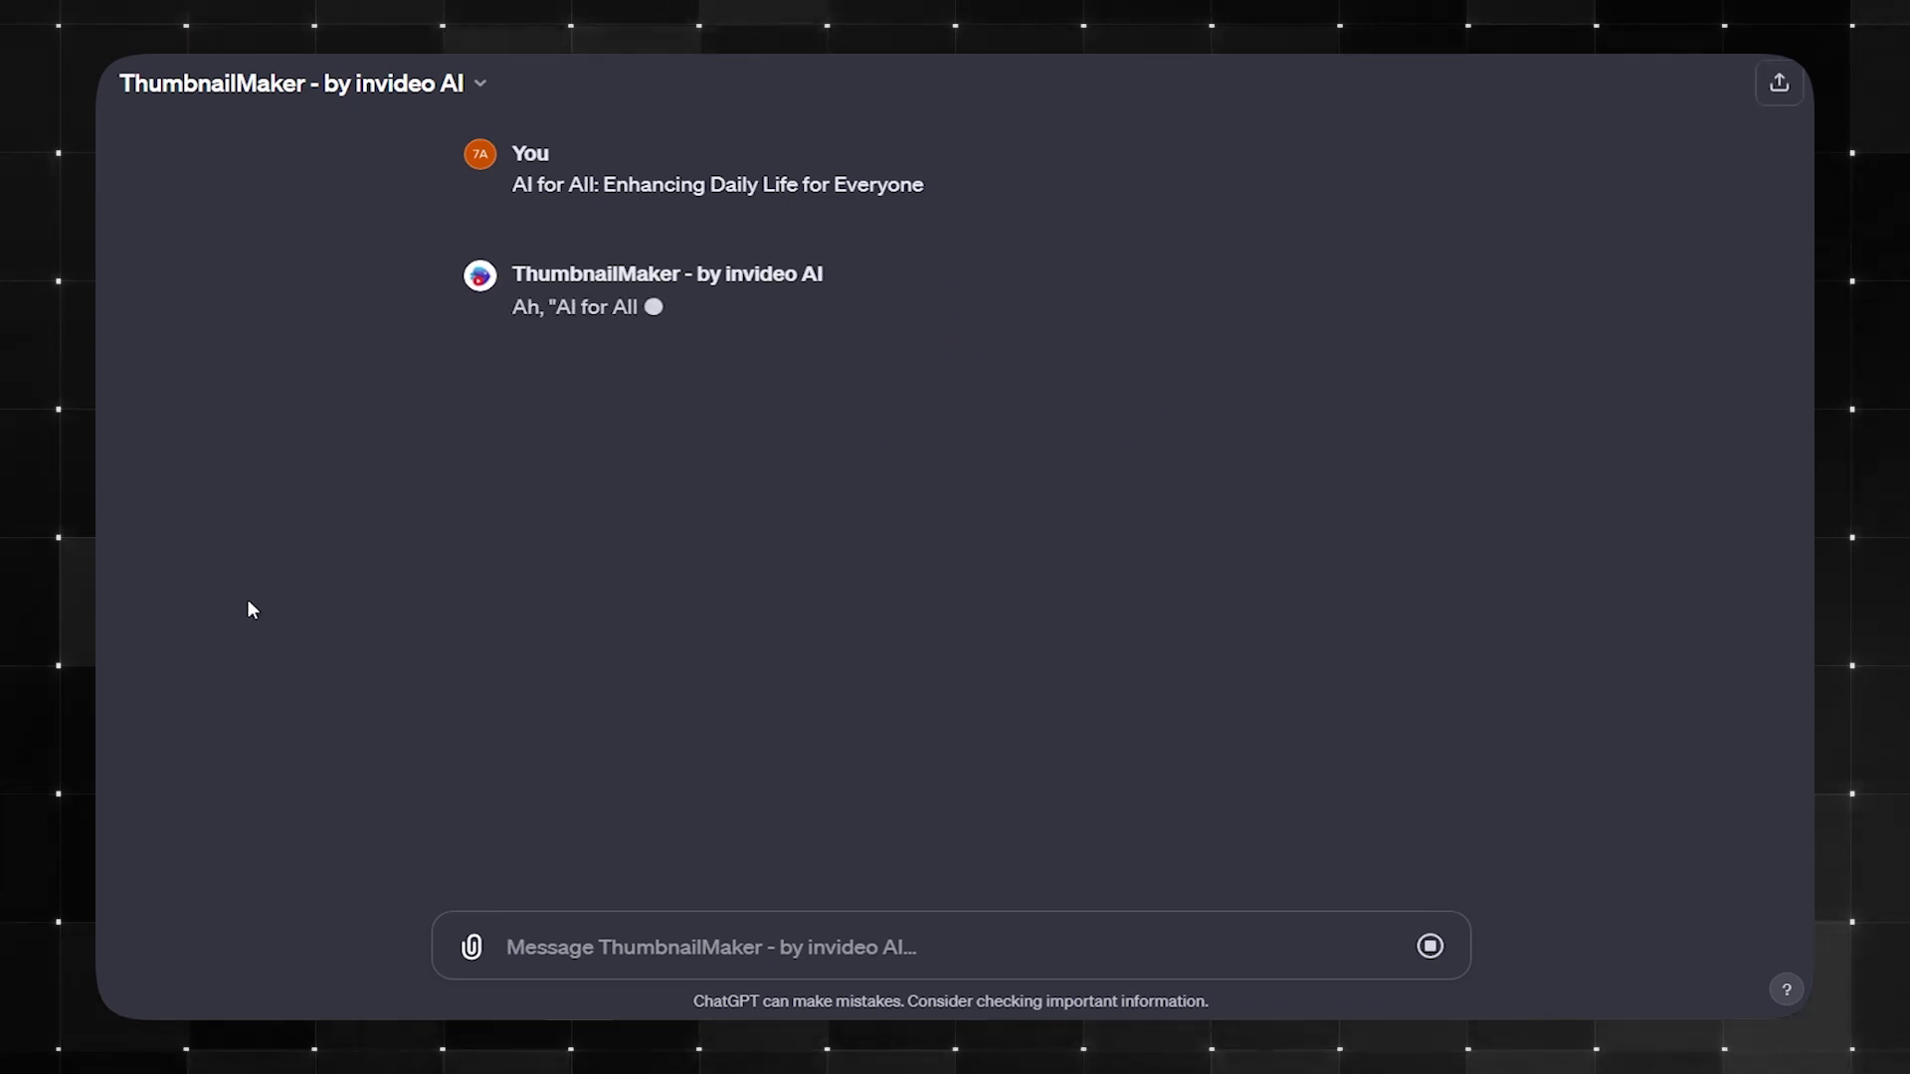
type("sure")
key("Return")
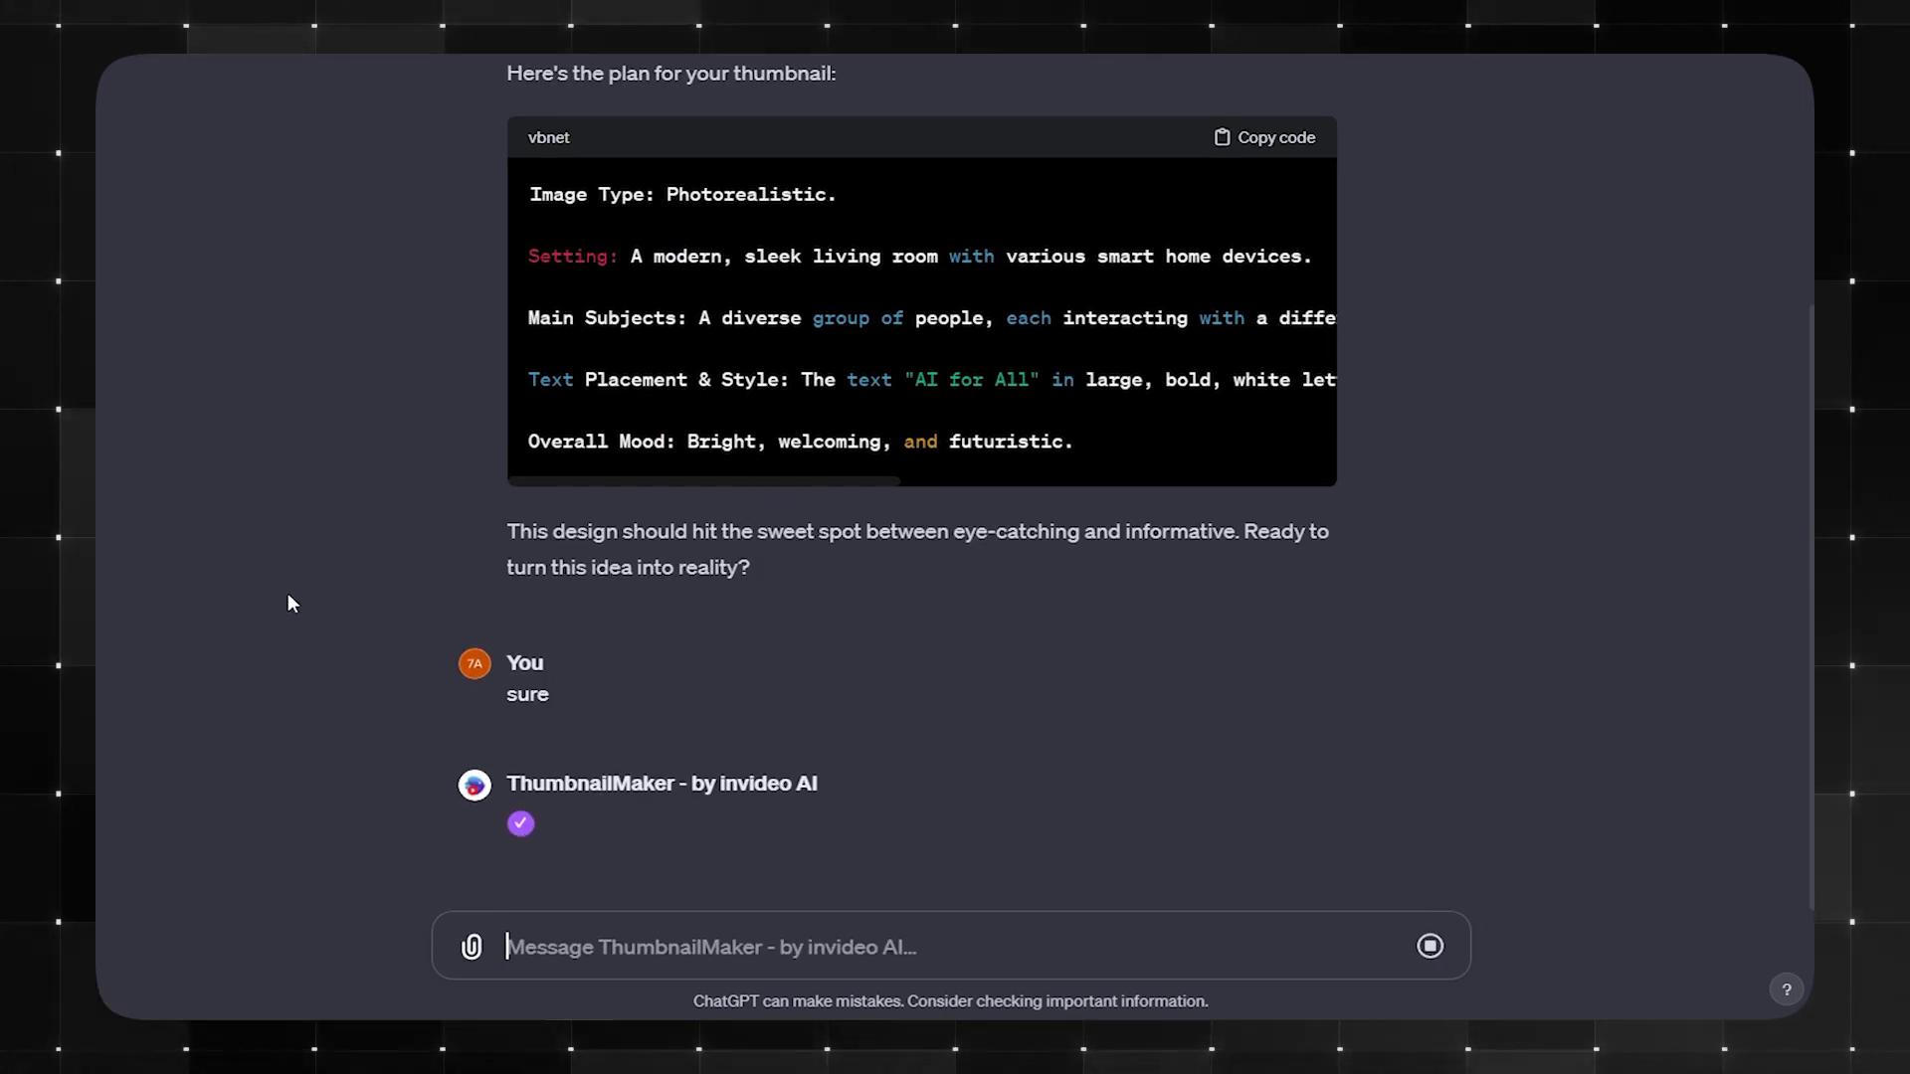